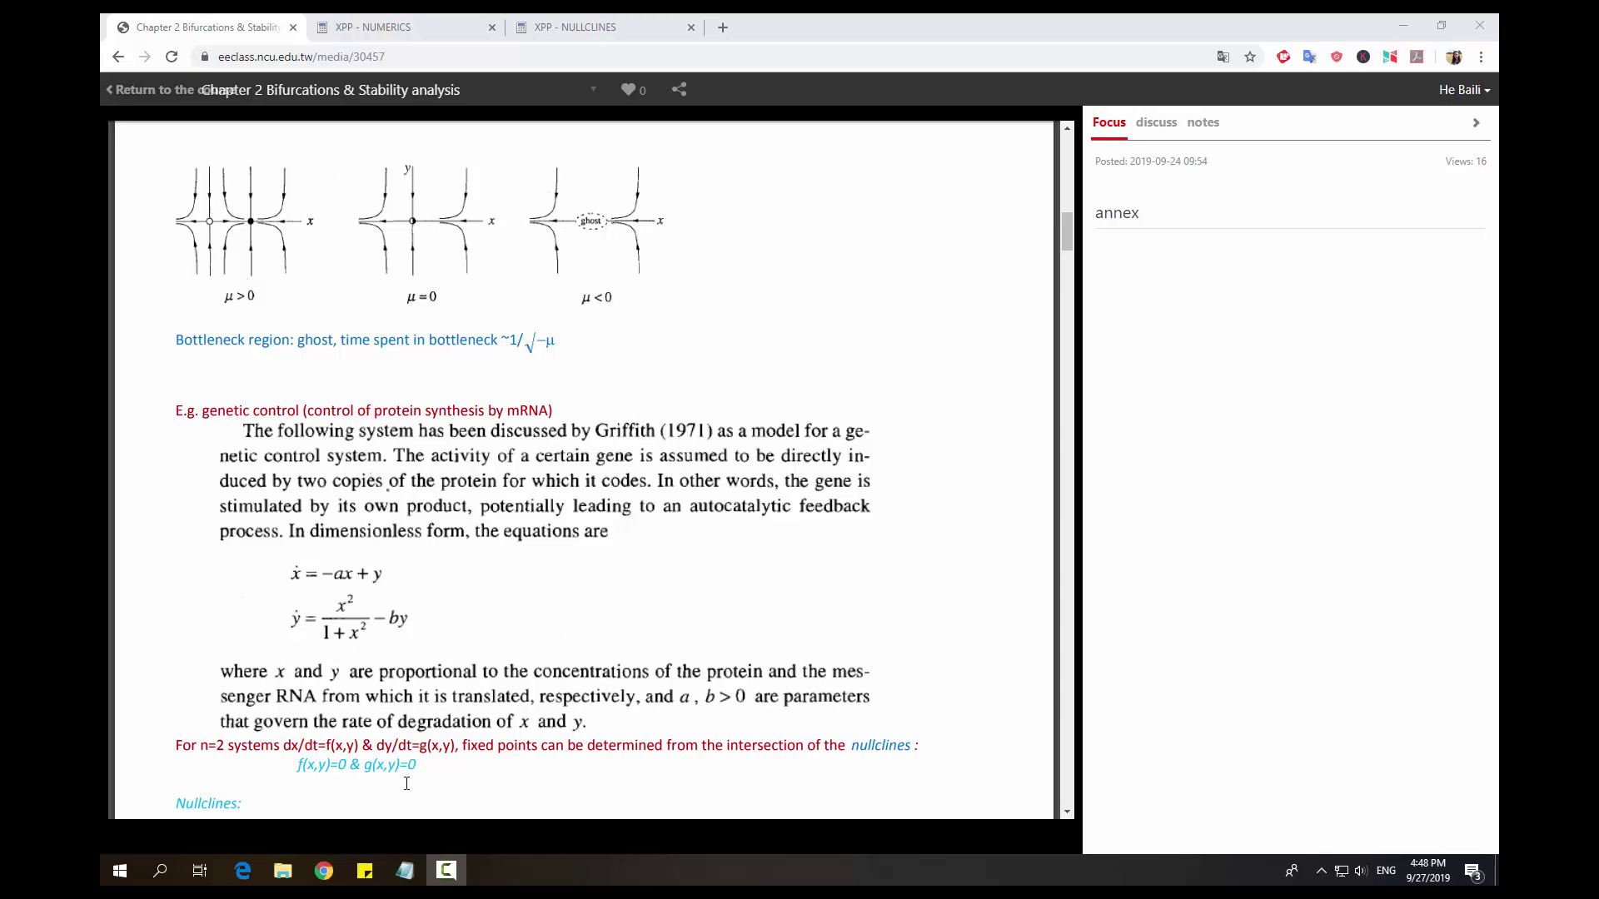
Look over the genetic_control model file, close it, and minimize Chrome.
left_click(405, 870)
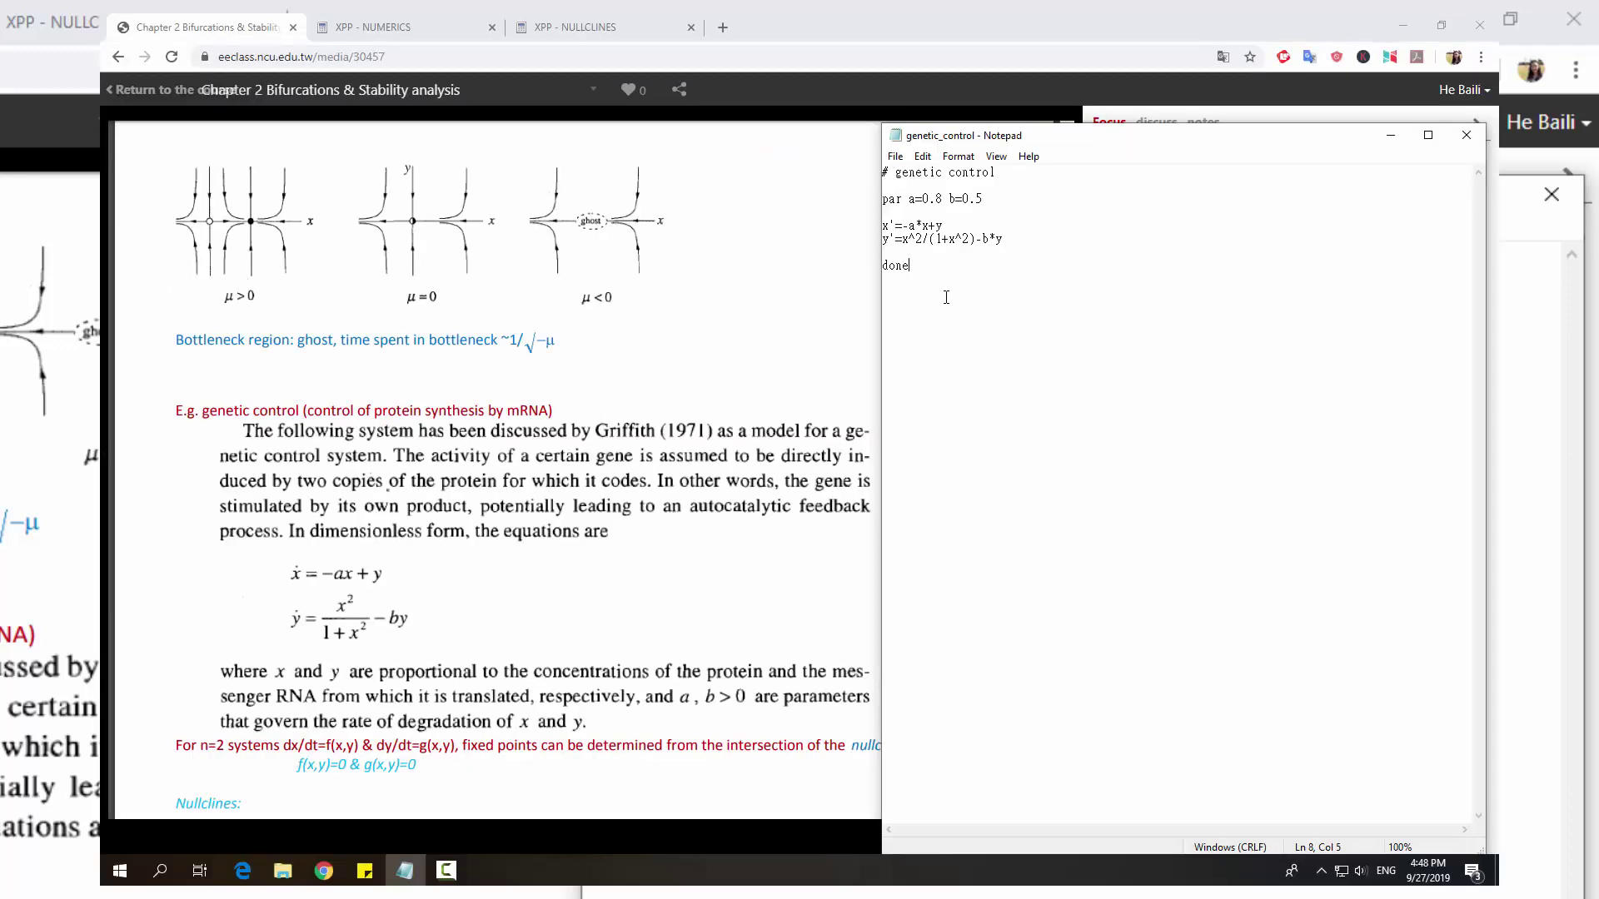
left_click(1466, 135)
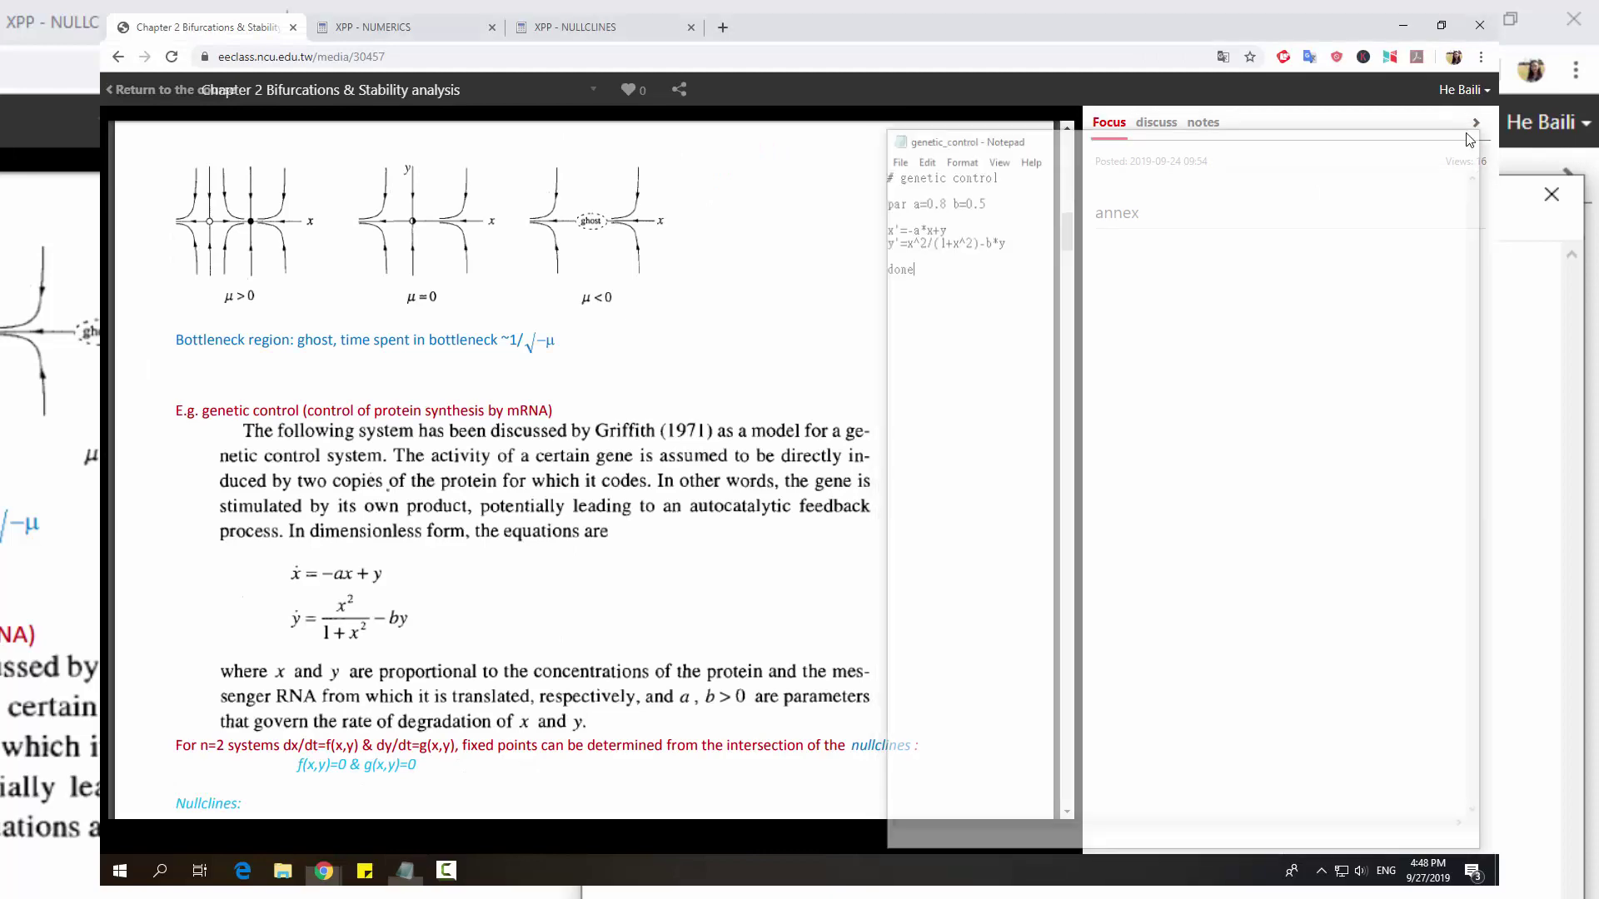
left_click(1403, 25)
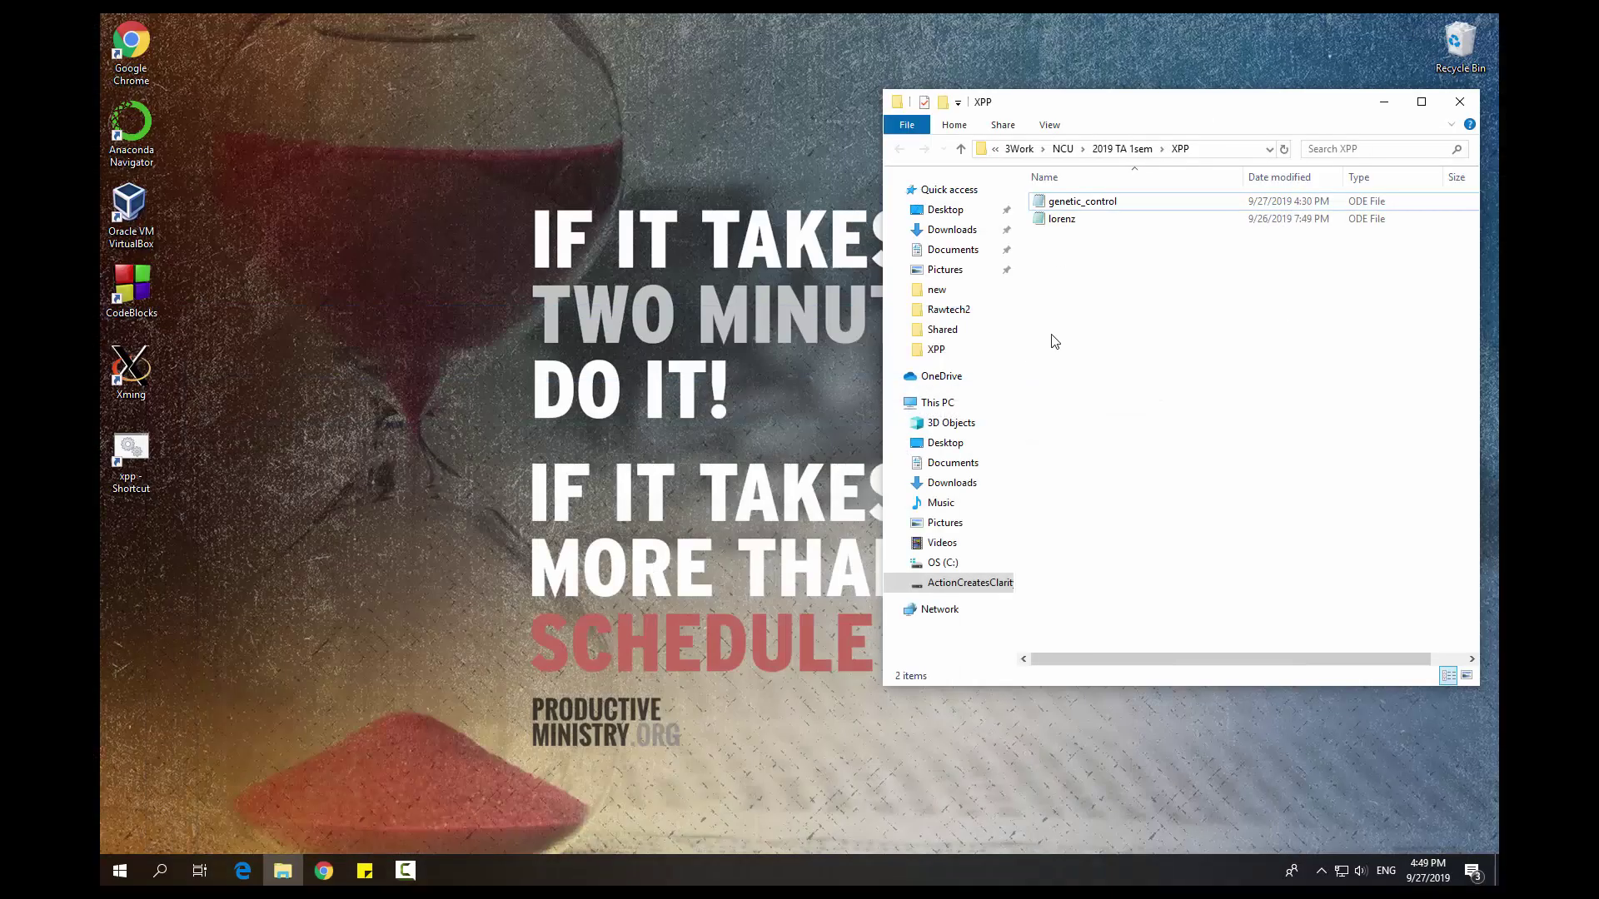
Start the Xming display server and launch XPP on genetic_control.ode.
left_click(1320, 871)
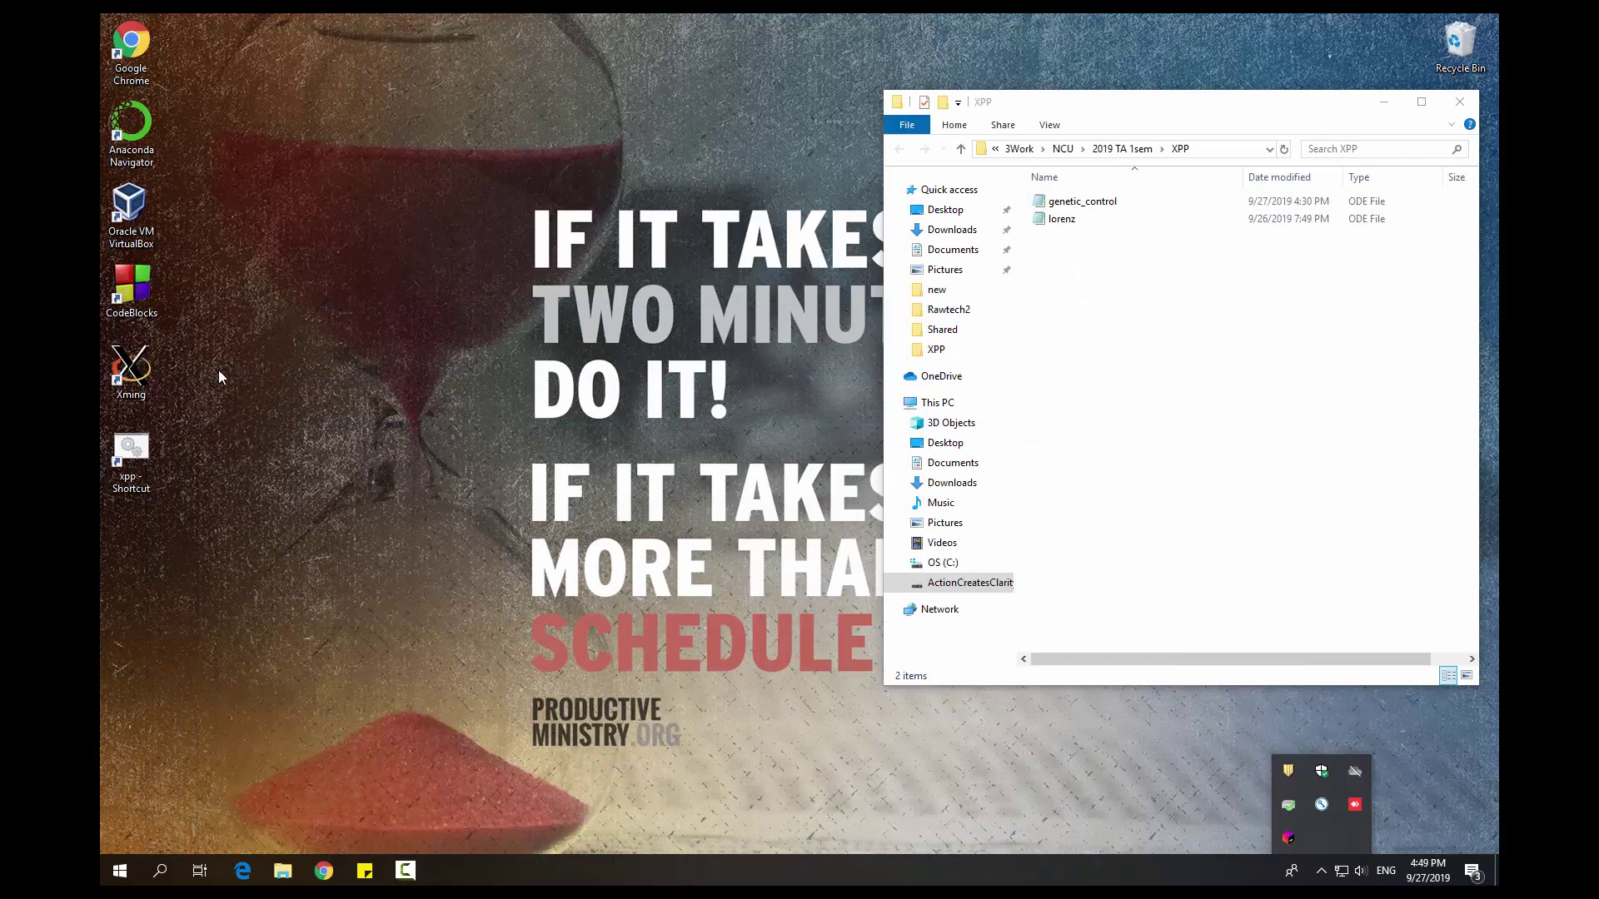
double_click(131, 371)
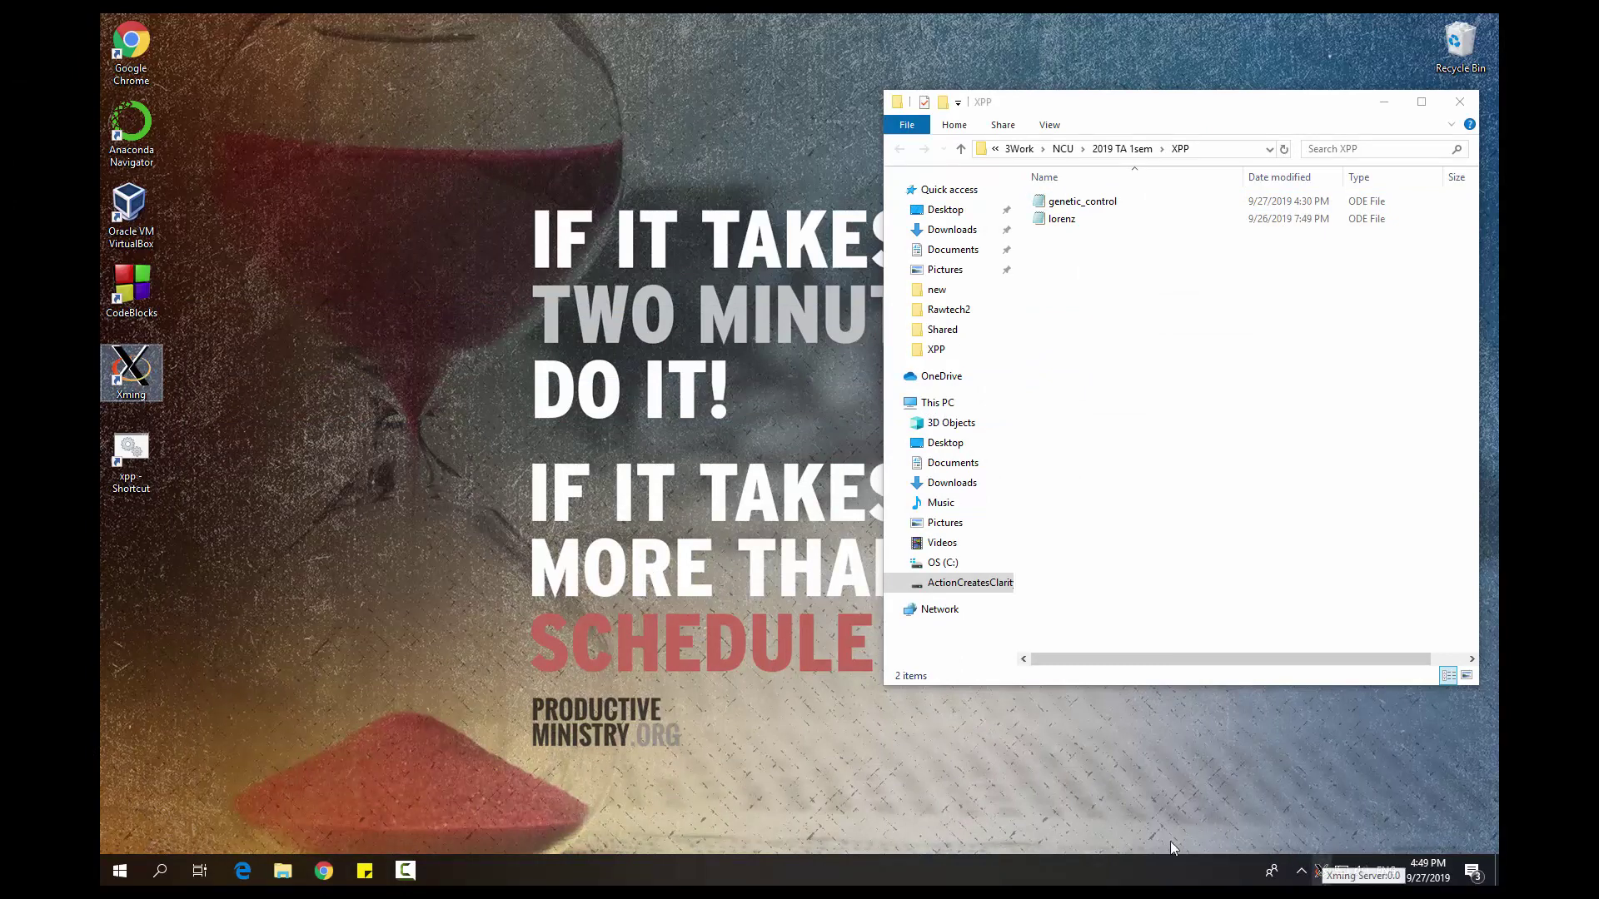
left_click_drag(1074, 202, 131, 475)
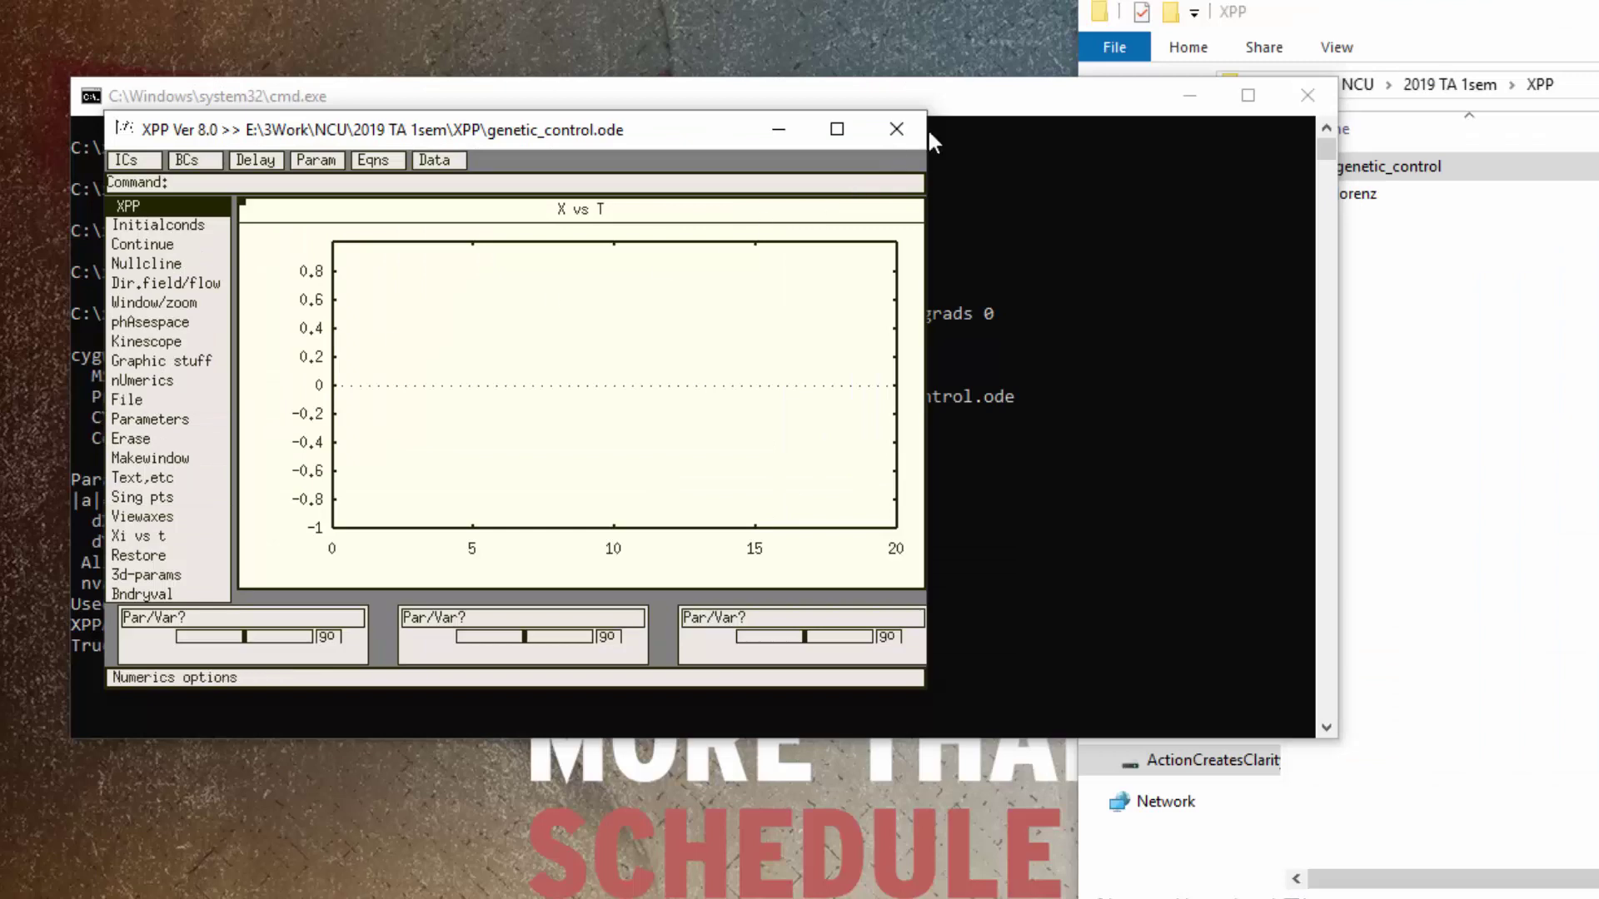
Move the cmd.exe console aside and minimize it to reveal the XPP window.
left_click_drag(991, 98, 876, 102)
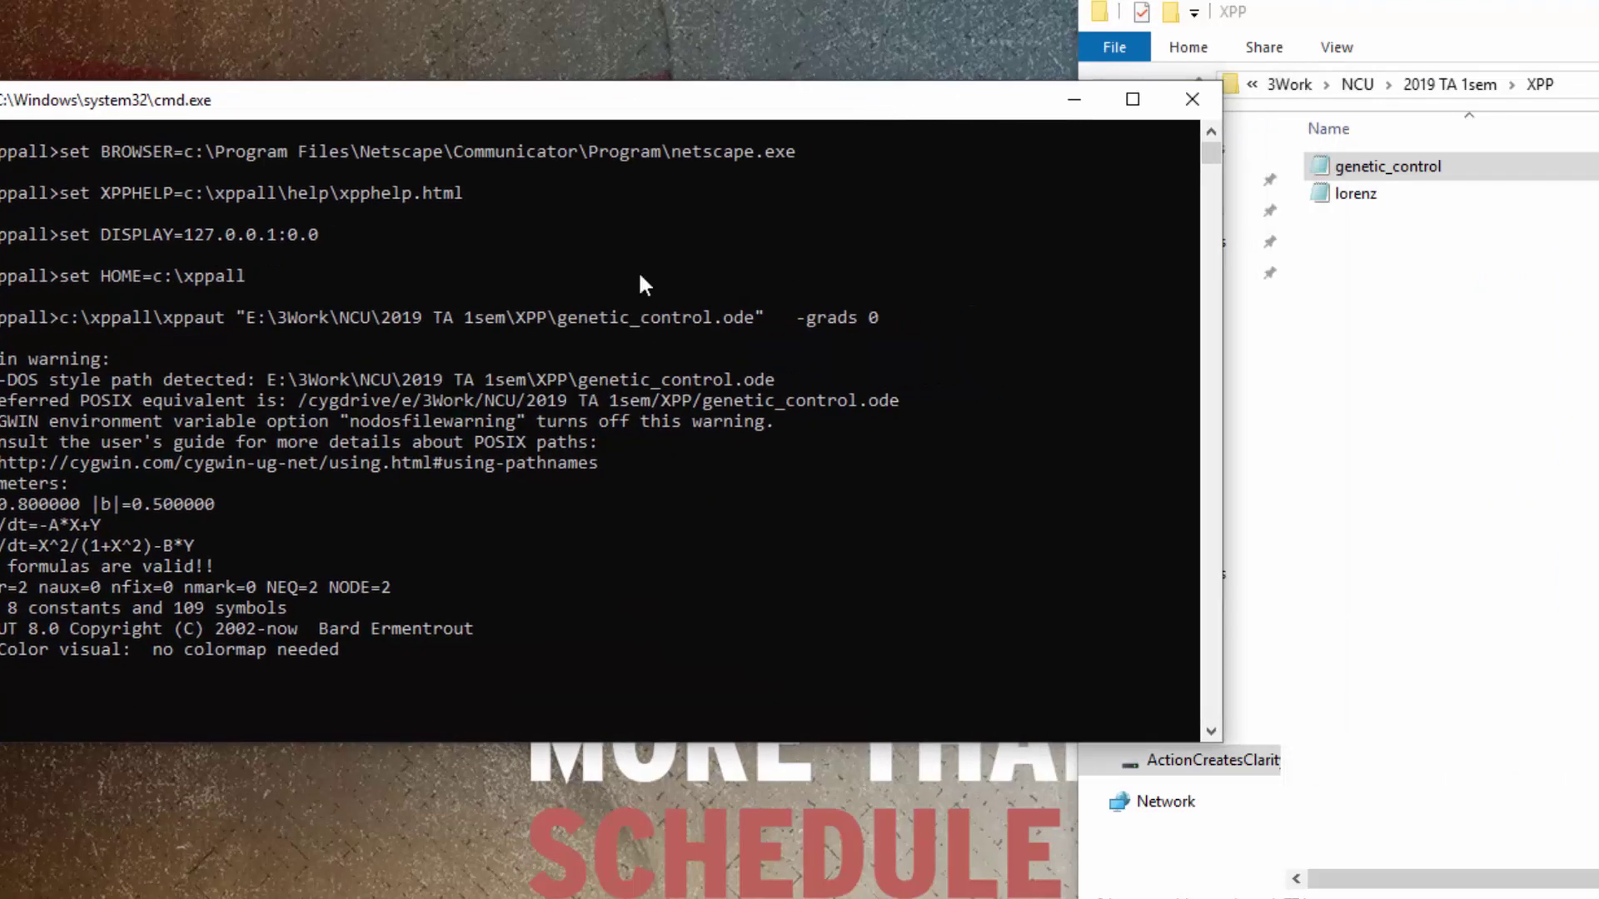
left_click(1087, 92)
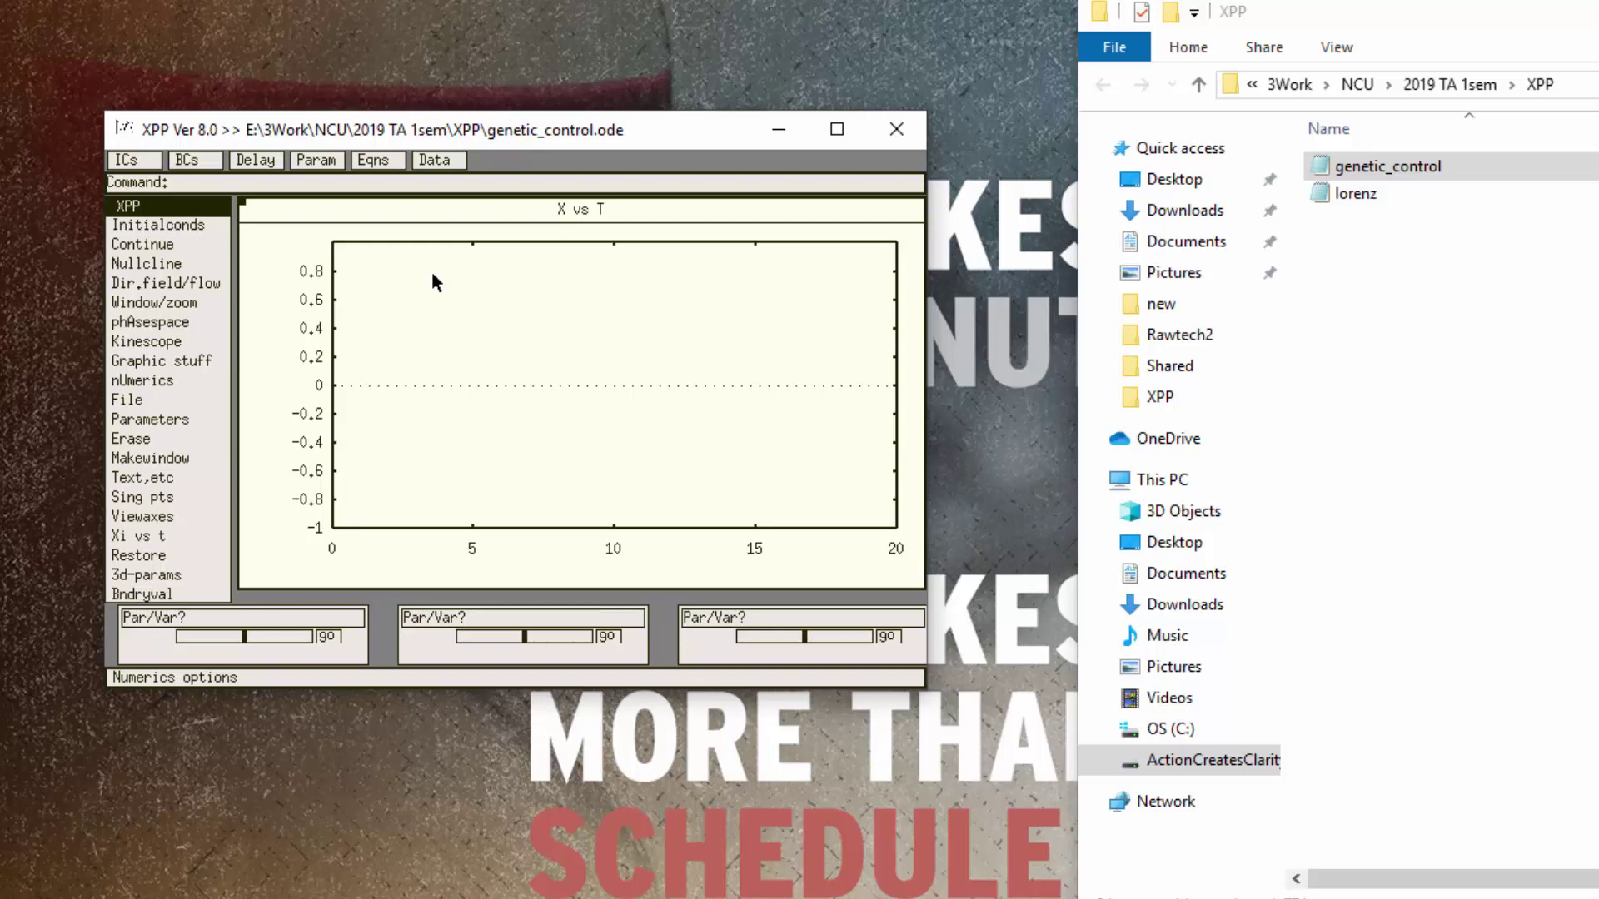
Switch to a 2D view with Y on the vertical axis and Xmin, Ymin at 0.
left_click(150, 517)
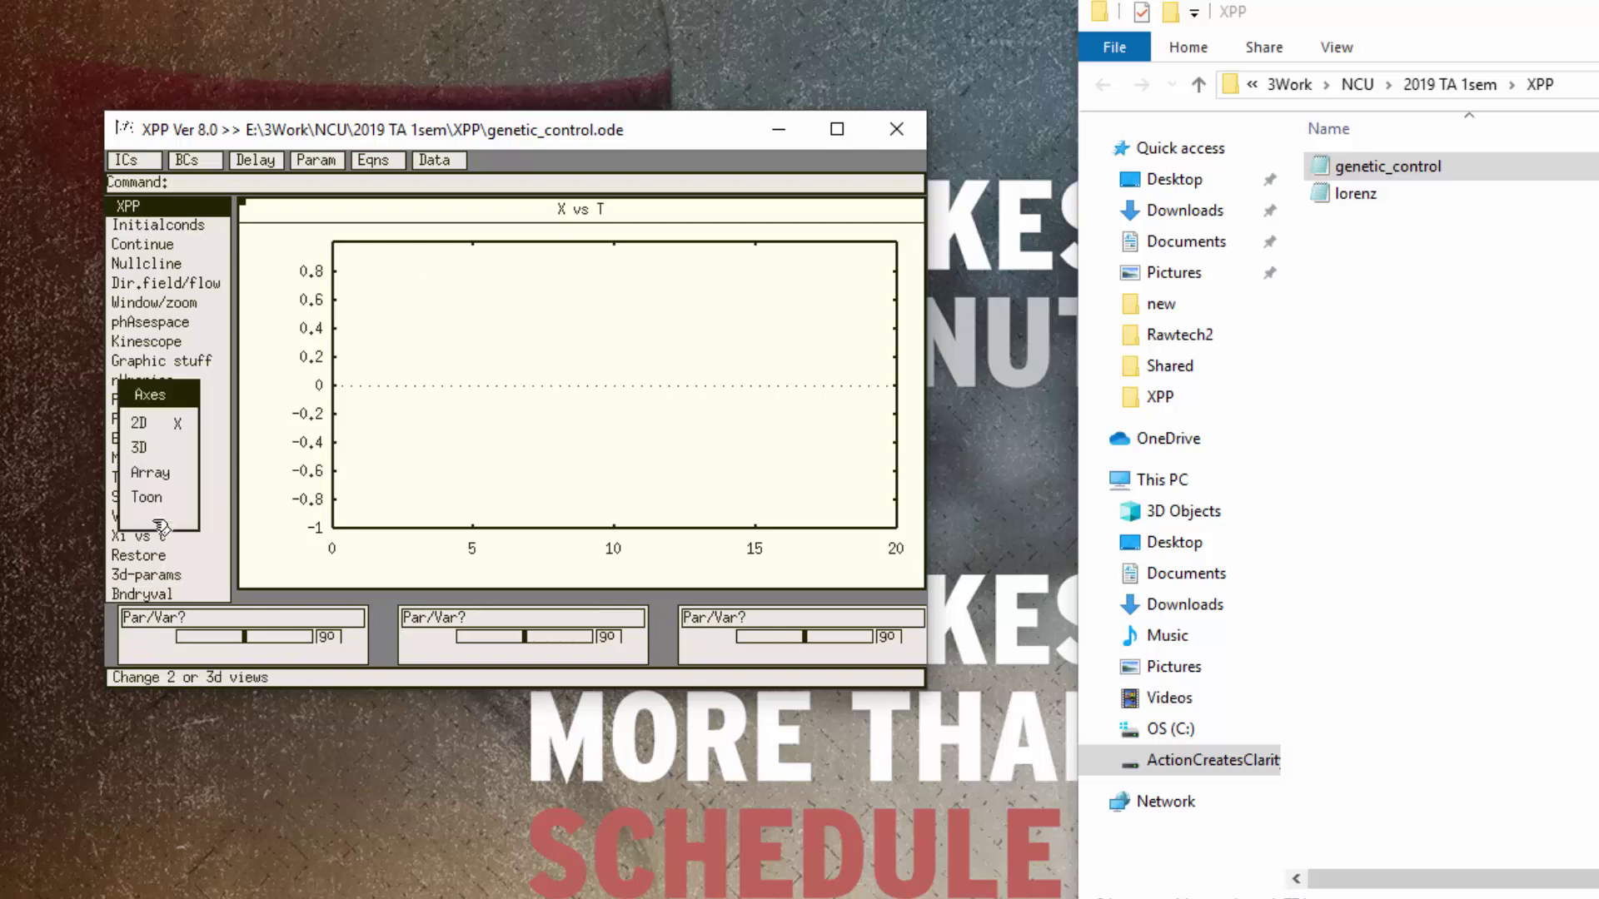
left_click(158, 437)
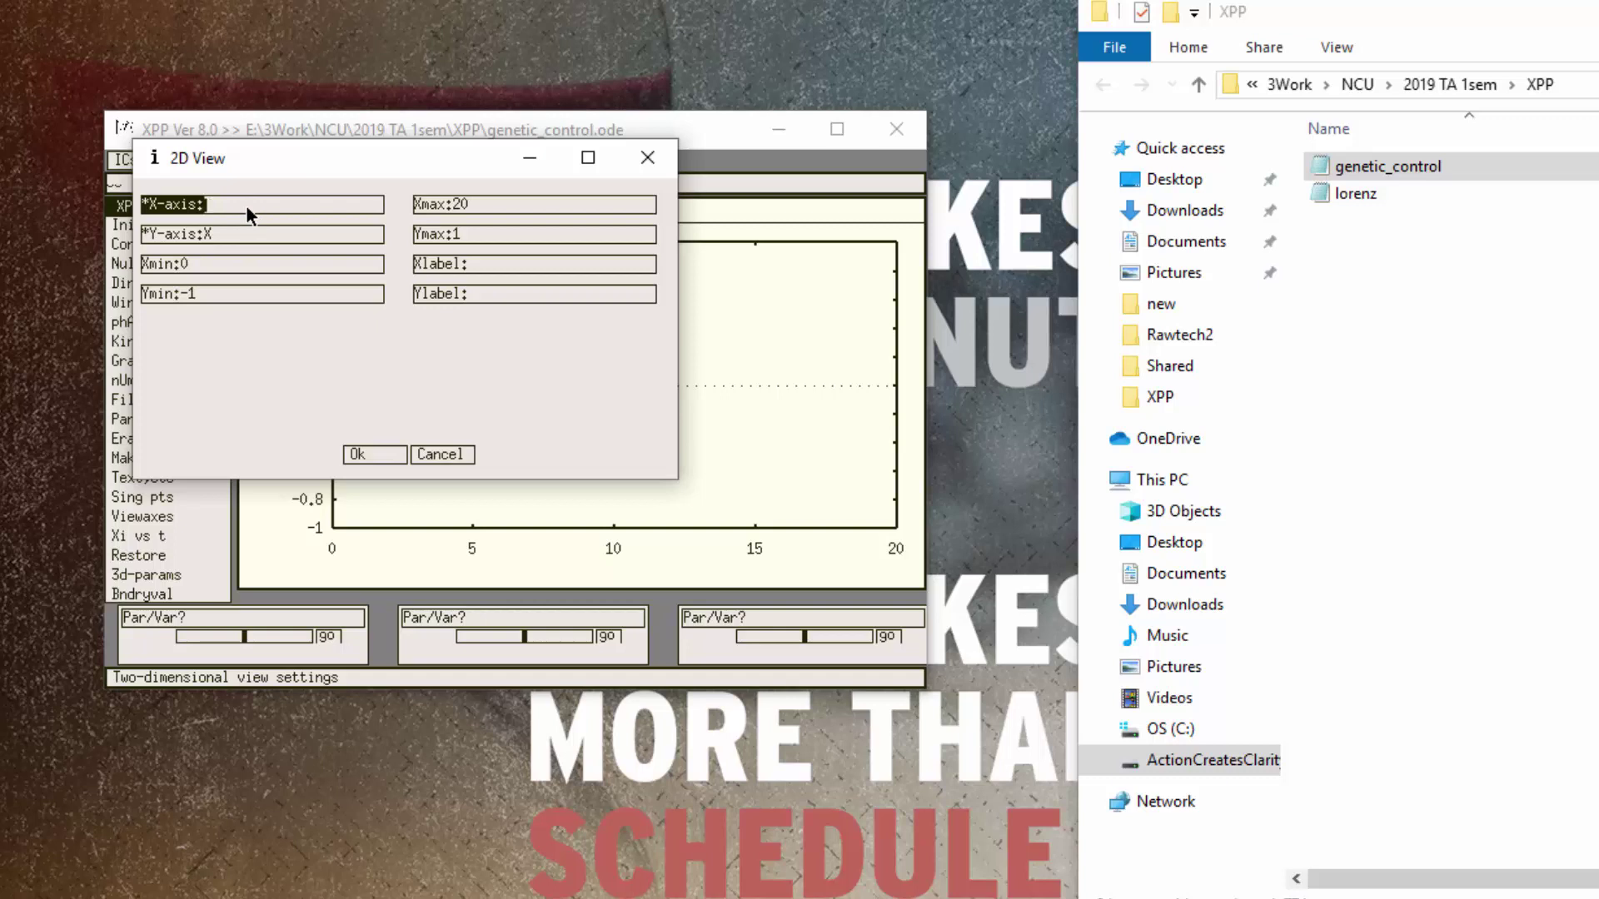
left_click(240, 236)
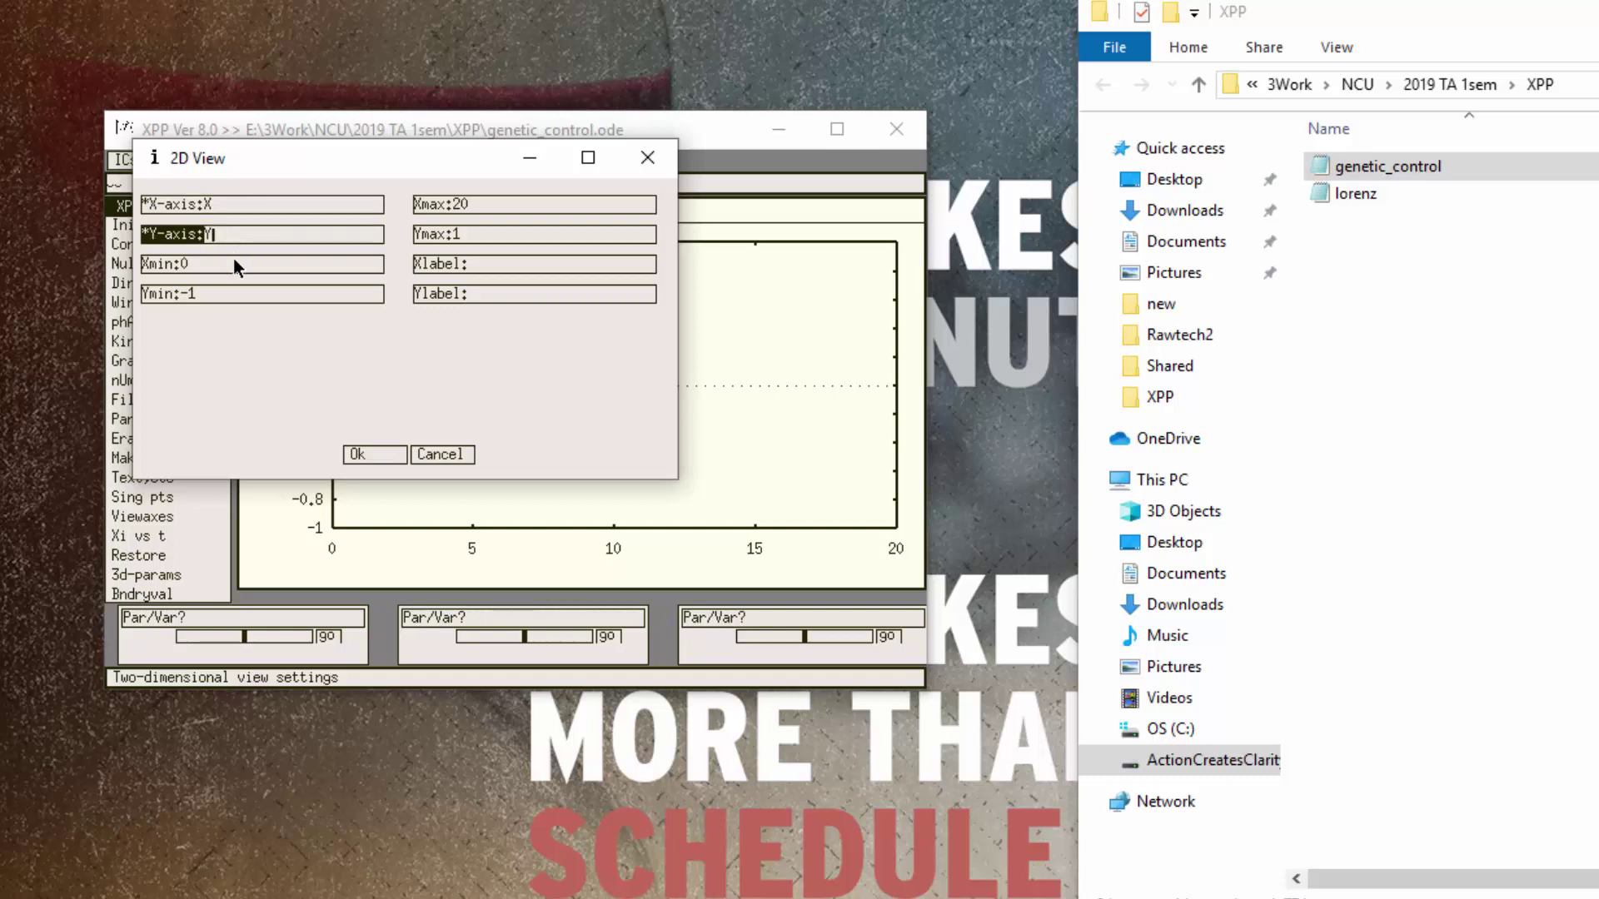
left_click(233, 265)
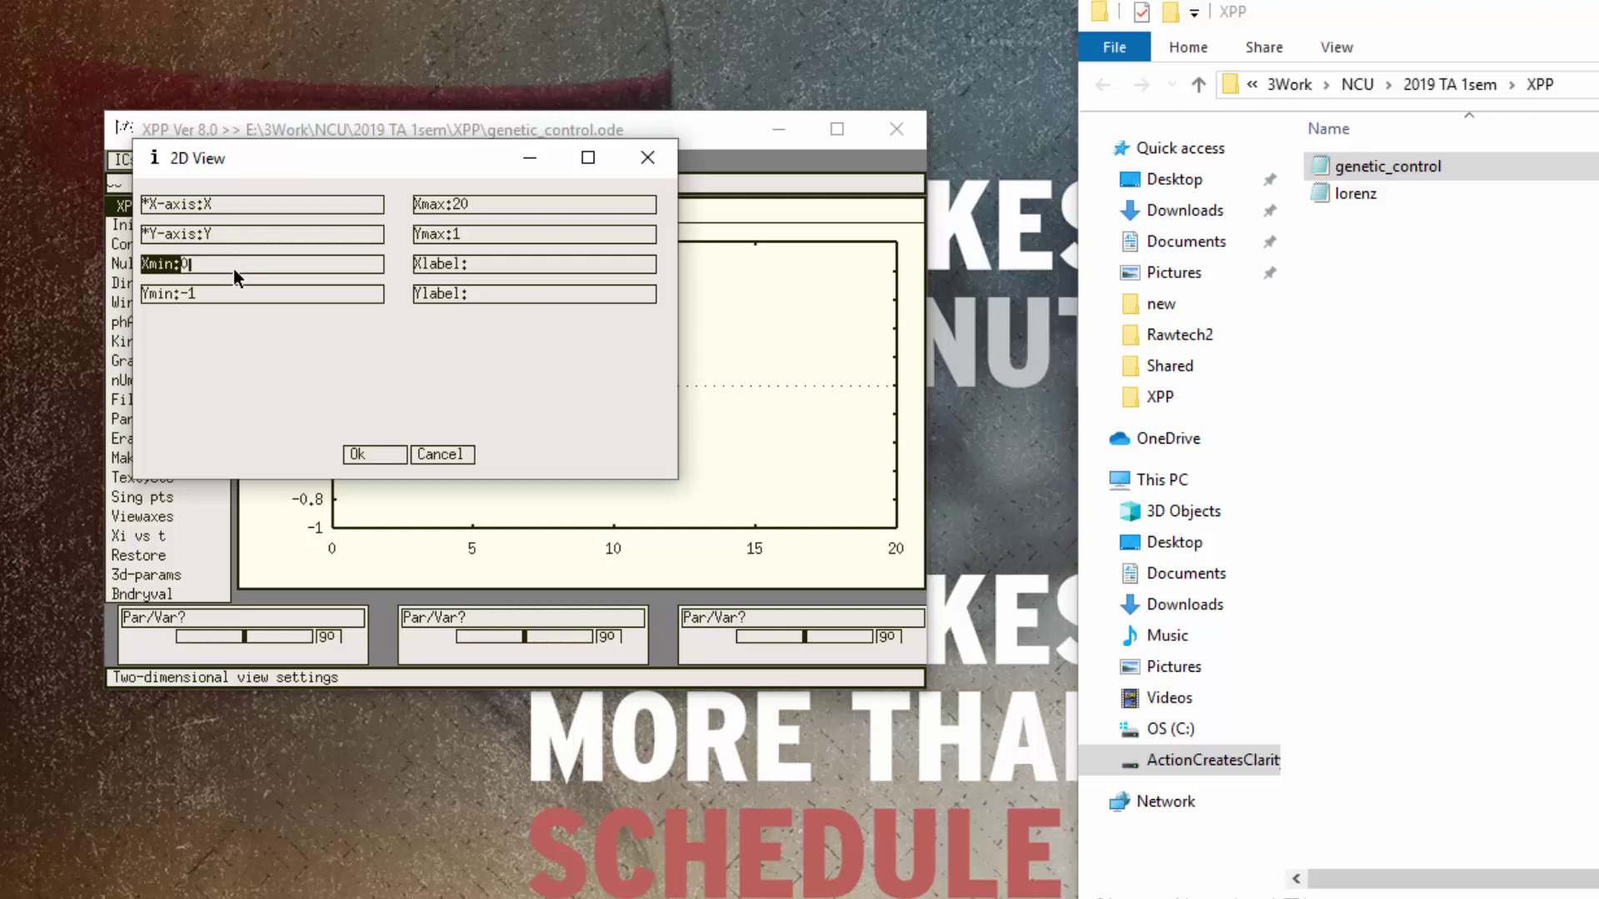
left_click(240, 293)
key("BackSpace")
key("BackSpace")
type("0")
Set Xmax and Ymax to 3, label the axes X and Y, and apply.
left_click(483, 210)
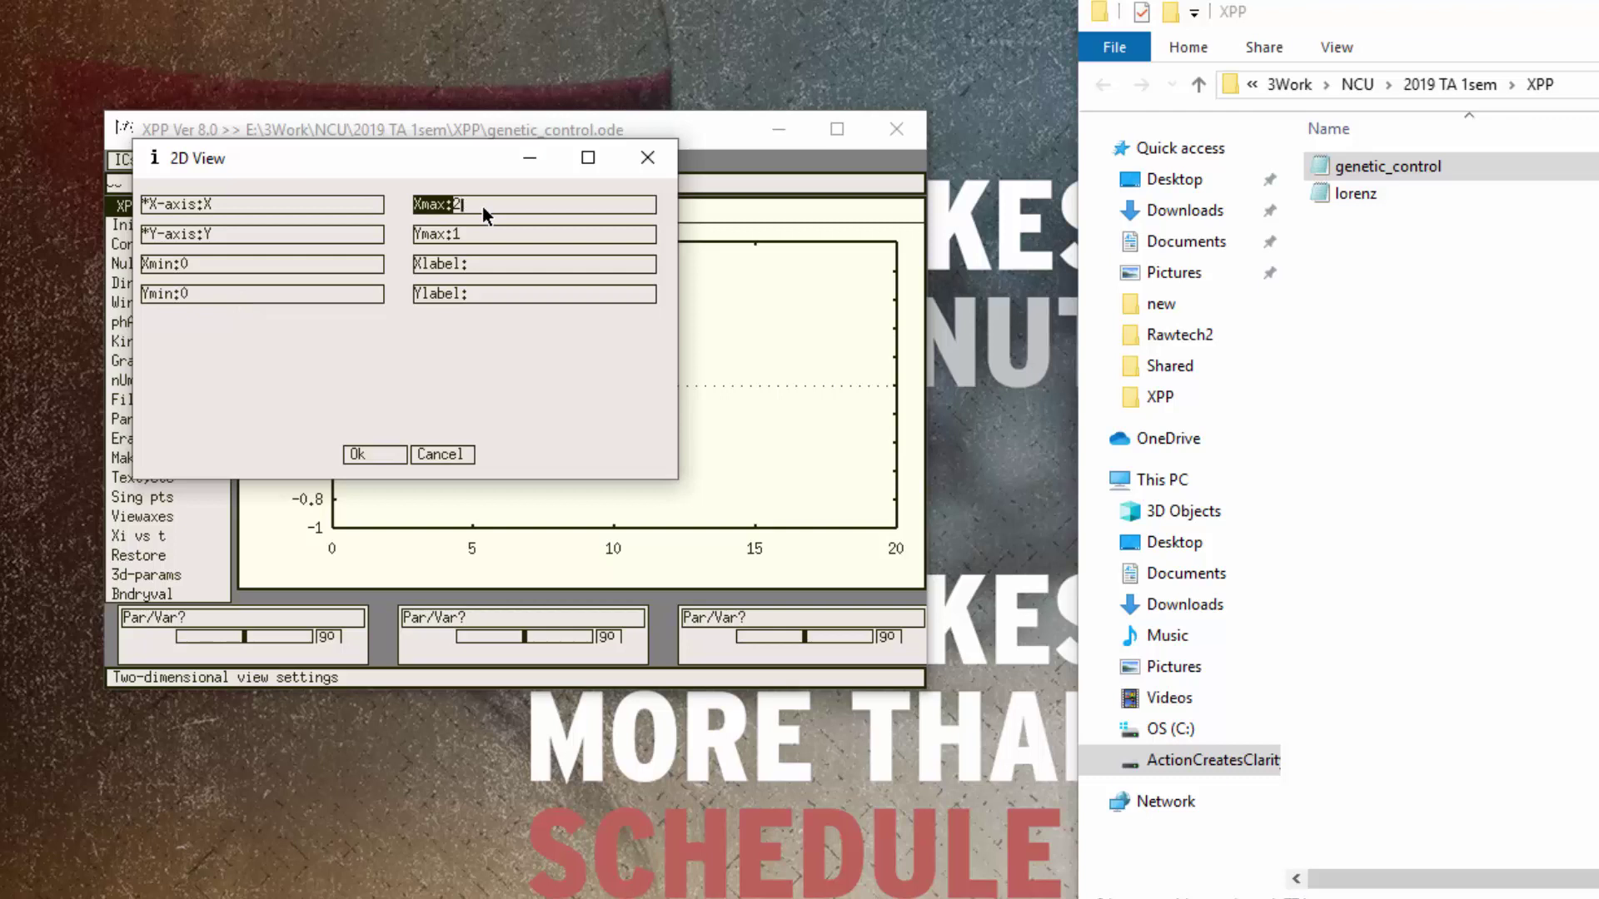
key("BackSpace")
type("3")
left_click(479, 240)
key("BackSpace")
type("3")
left_click(488, 264)
type("X")
left_click(497, 294)
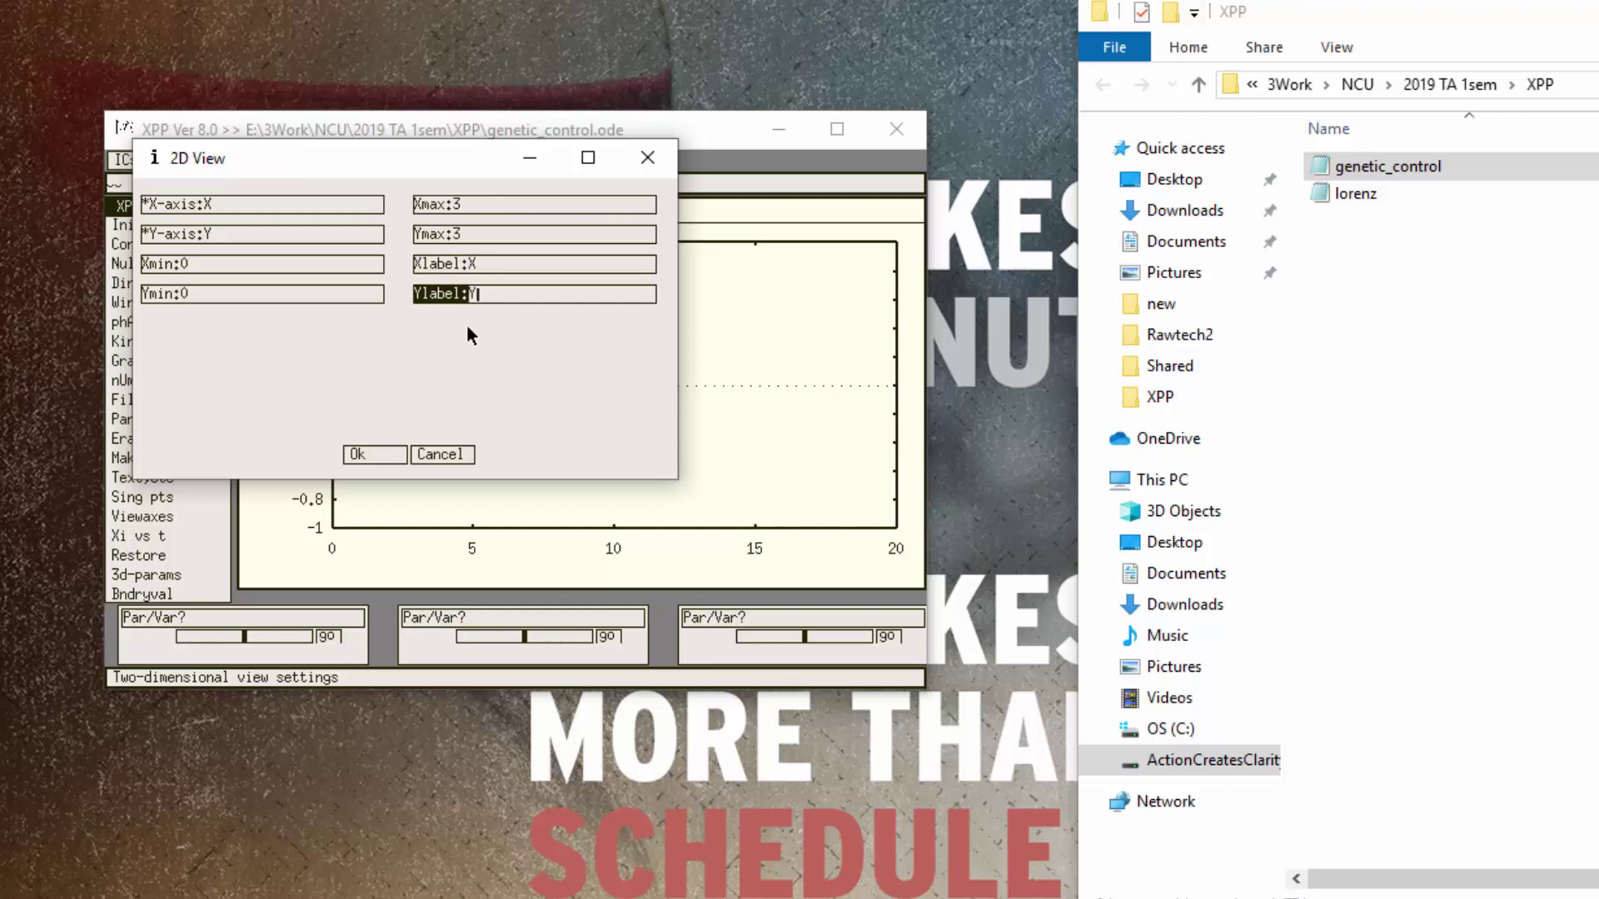
left_click(393, 457)
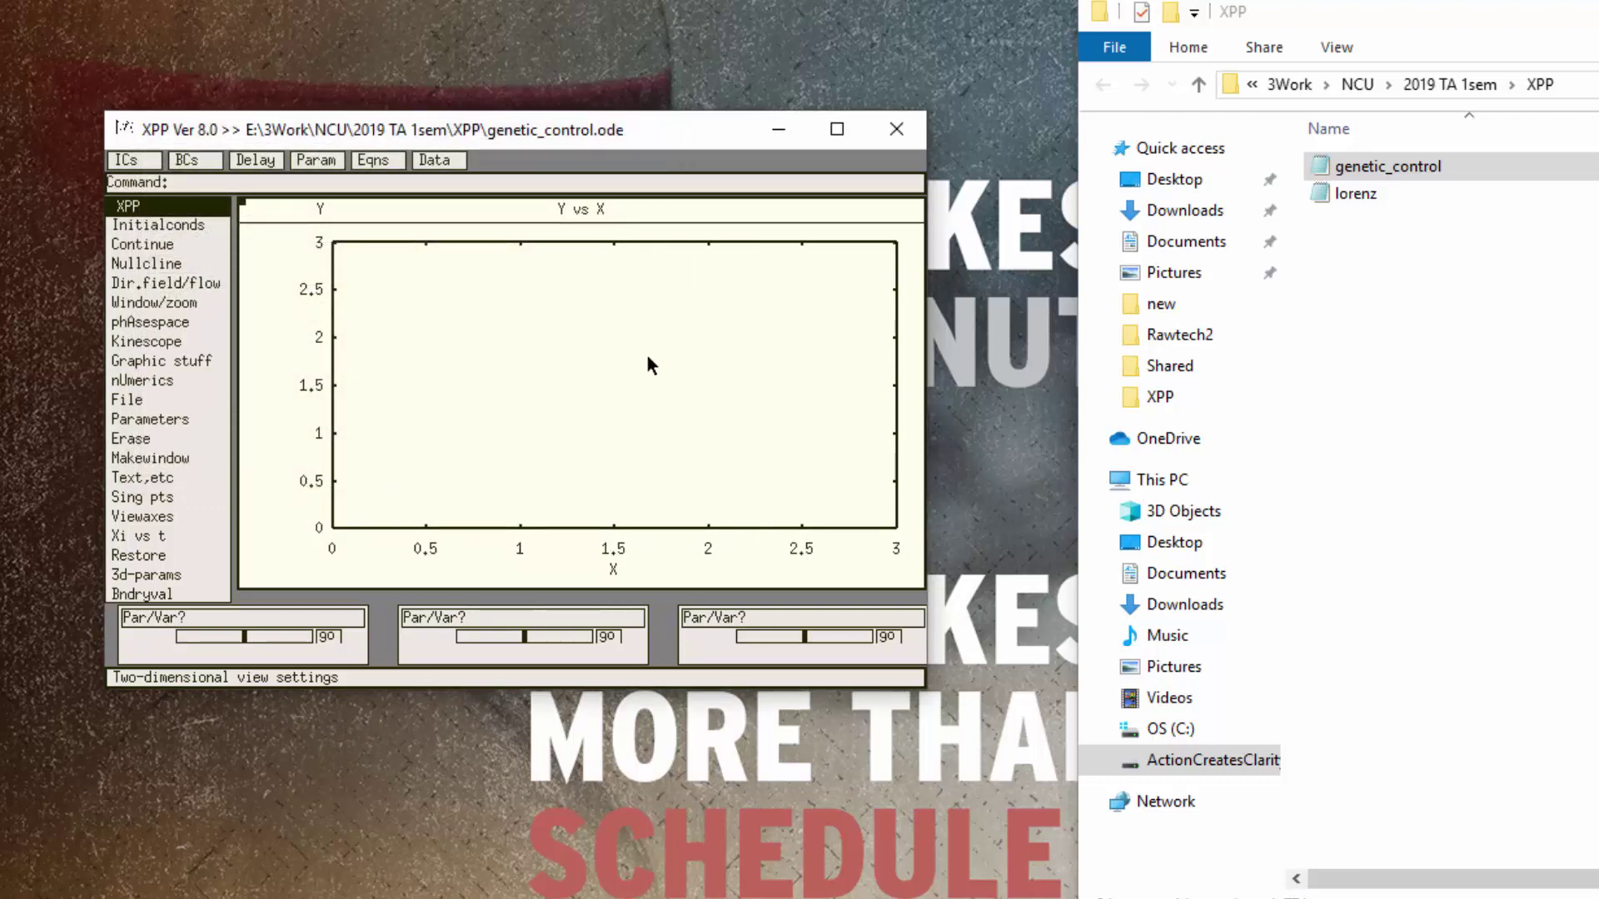
Draw new nullclines, which cross near x=0.5 and x=2.
left_click(180, 265)
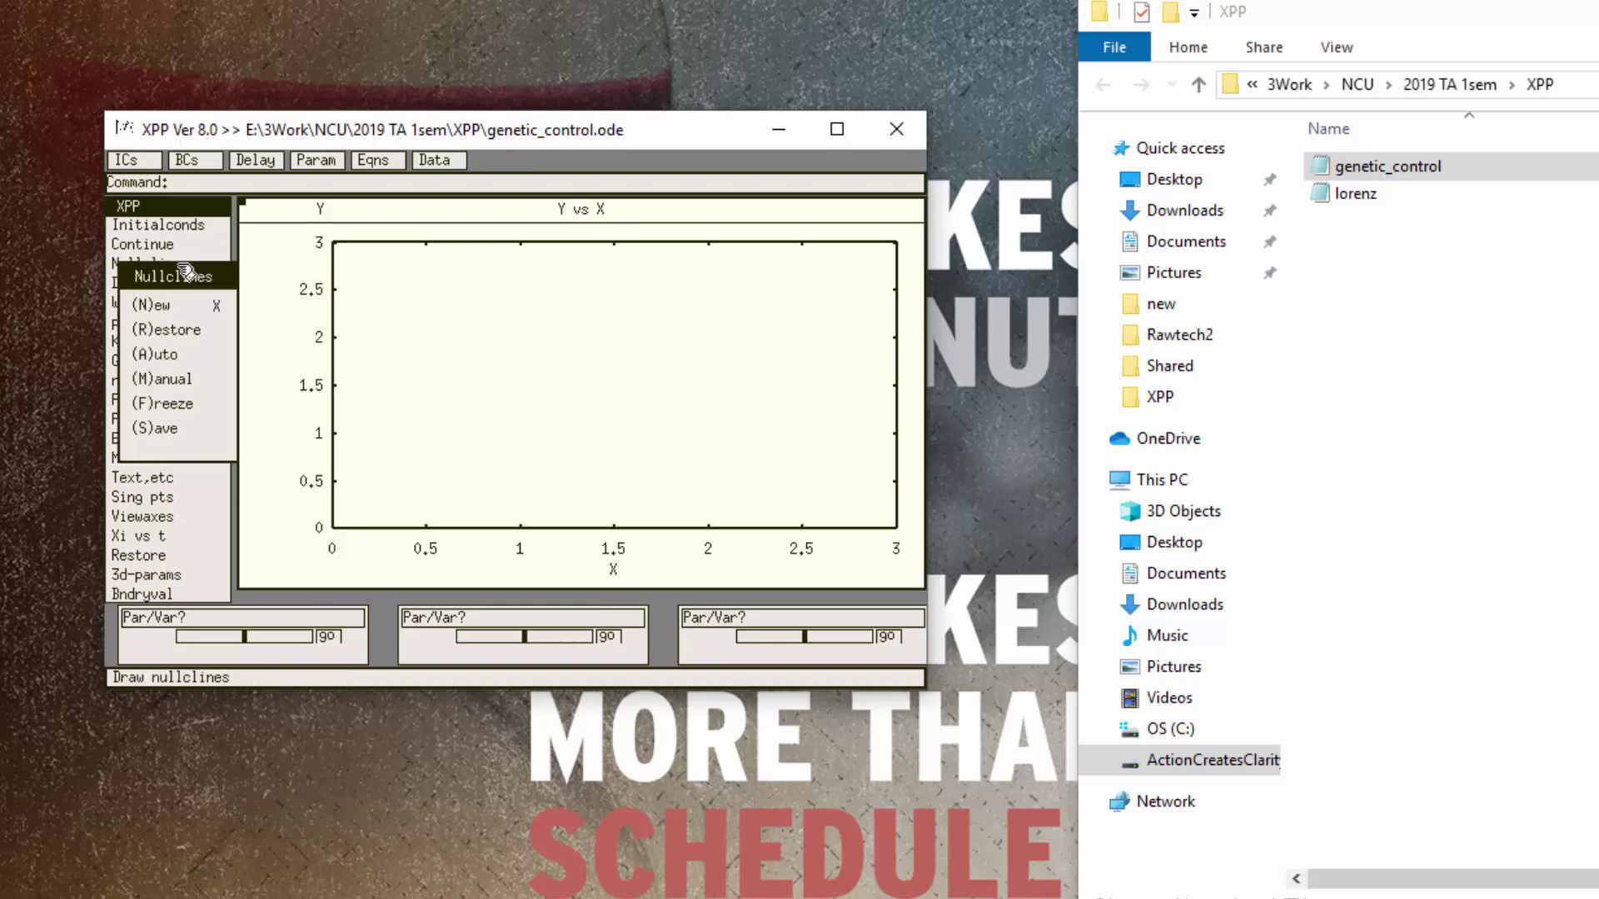
left_click(180, 308)
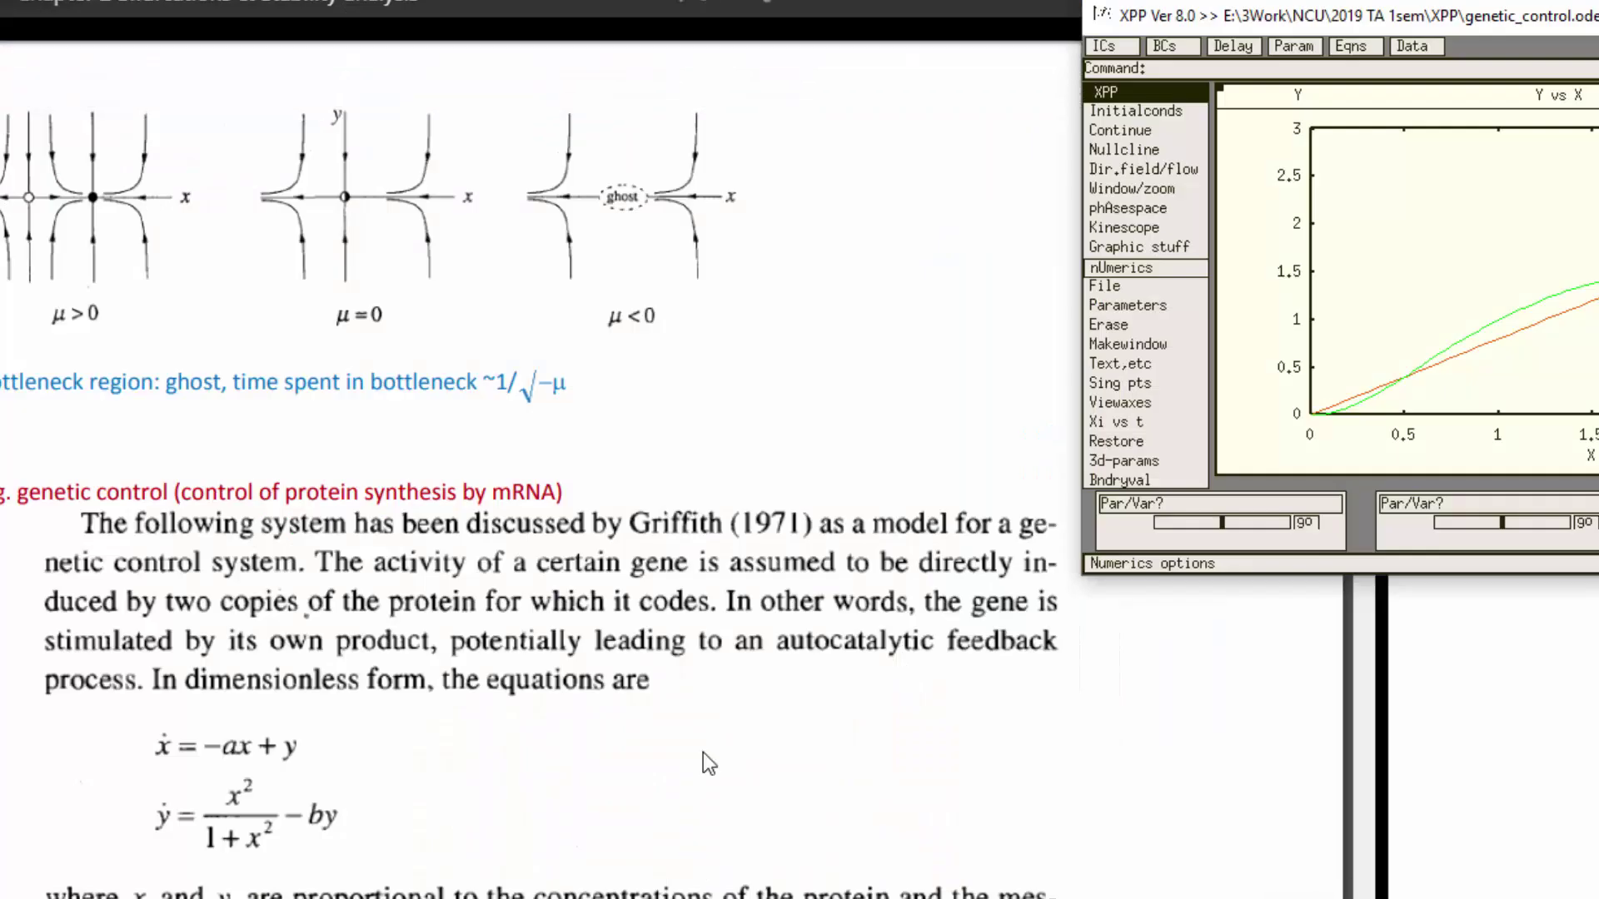
Scroll the course notes to the Nullclines section to compare with the XPP plot.
scroll(741, 741, "down", 5)
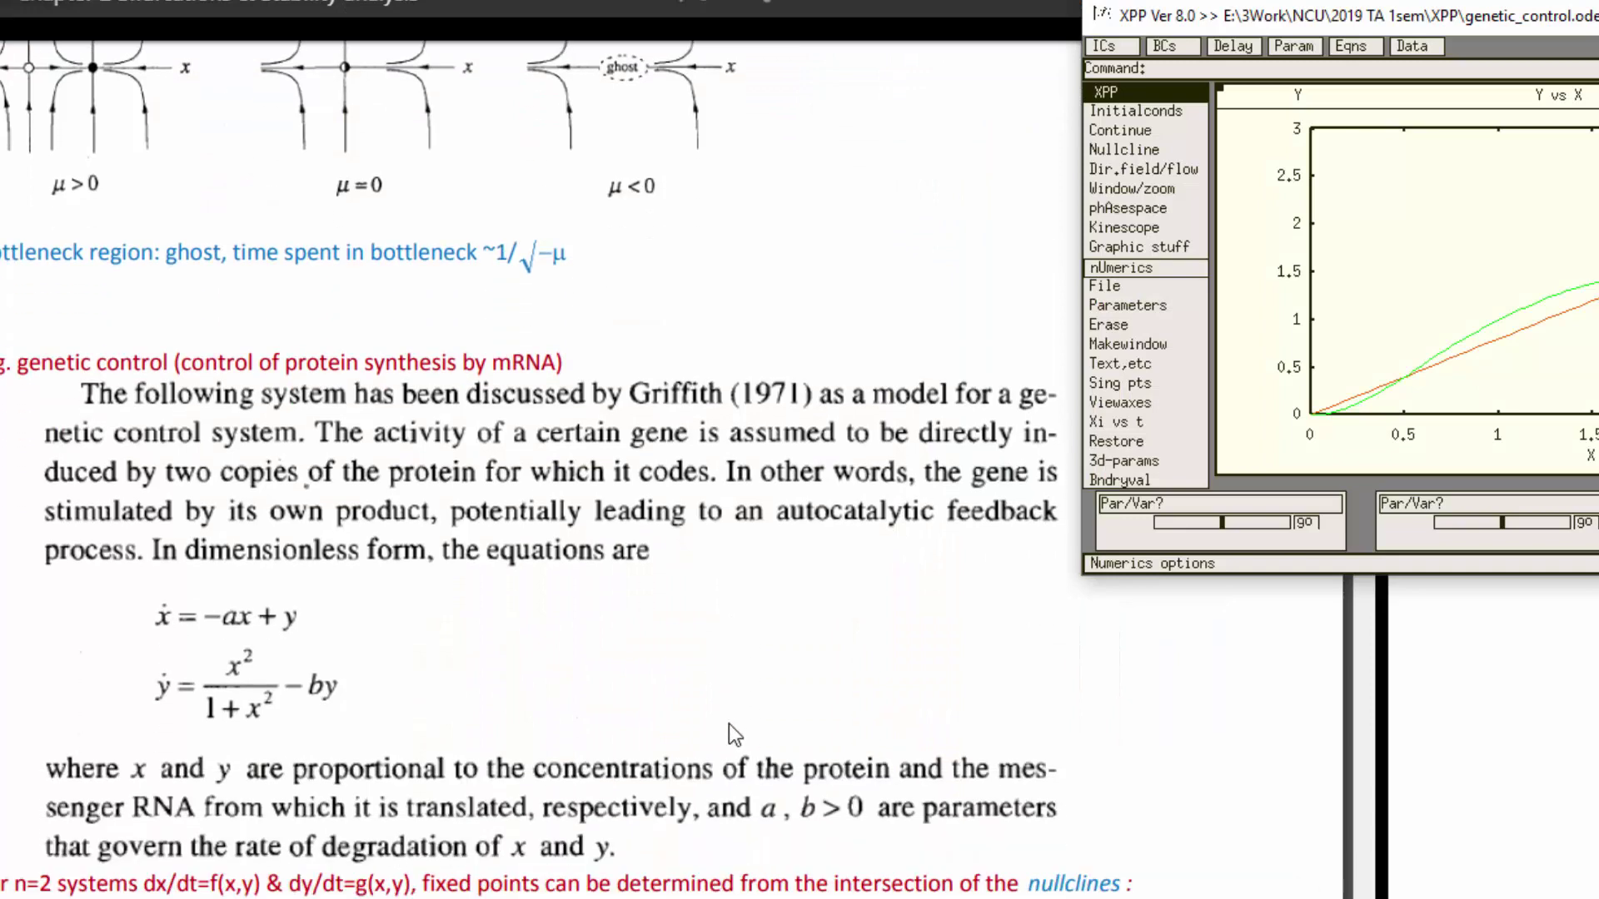
scroll(728, 735, "down", 5)
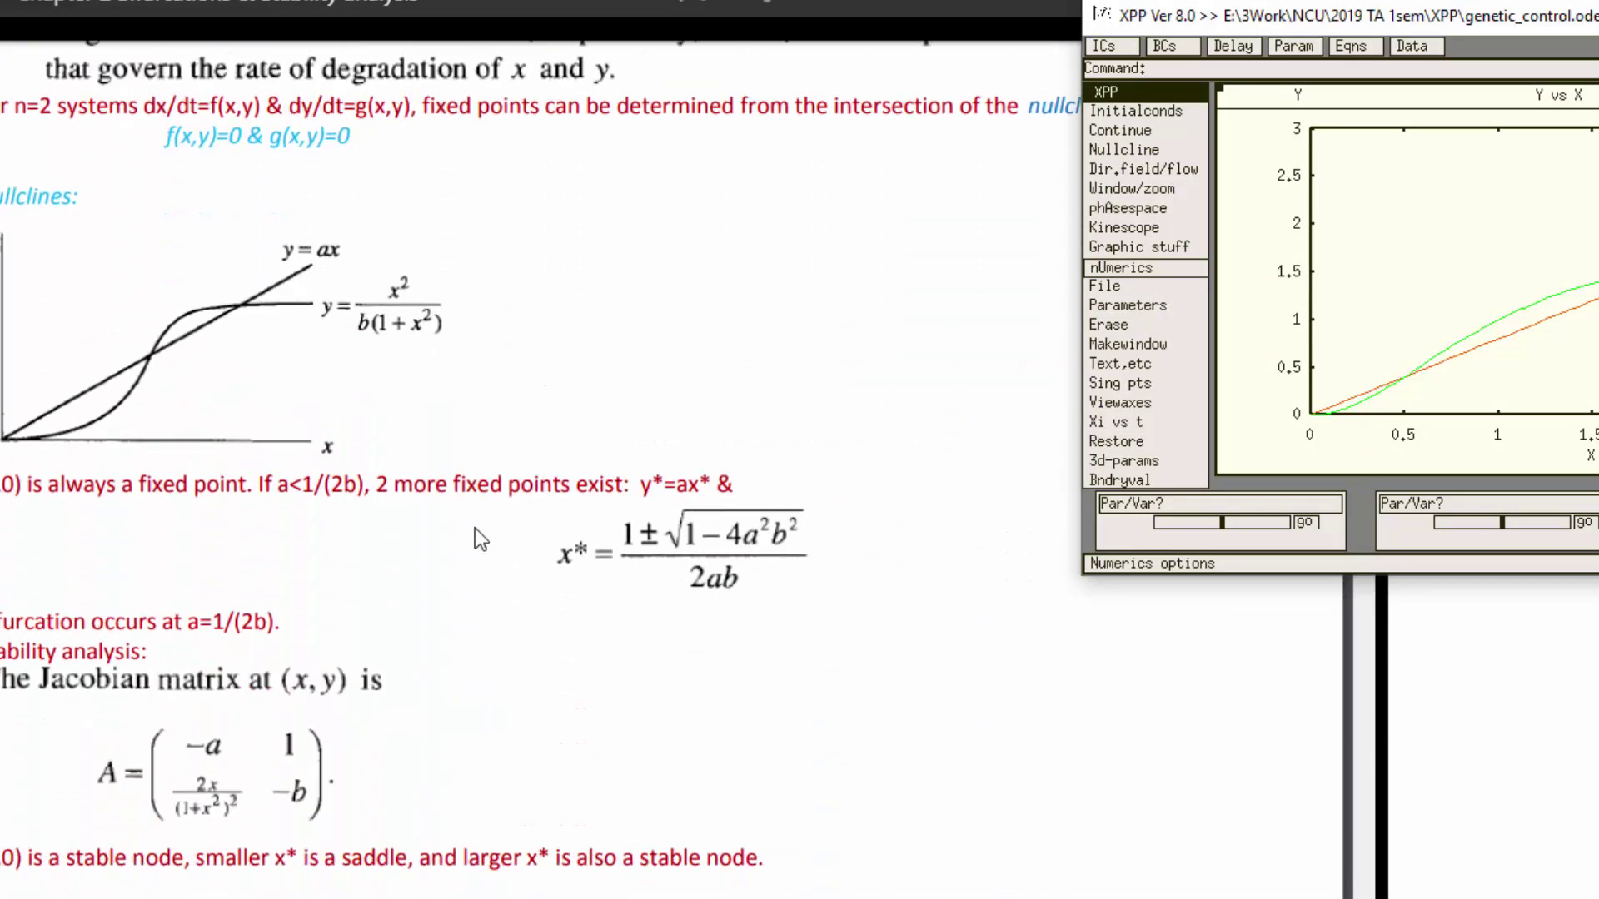
scroll(480, 503, "up", 2)
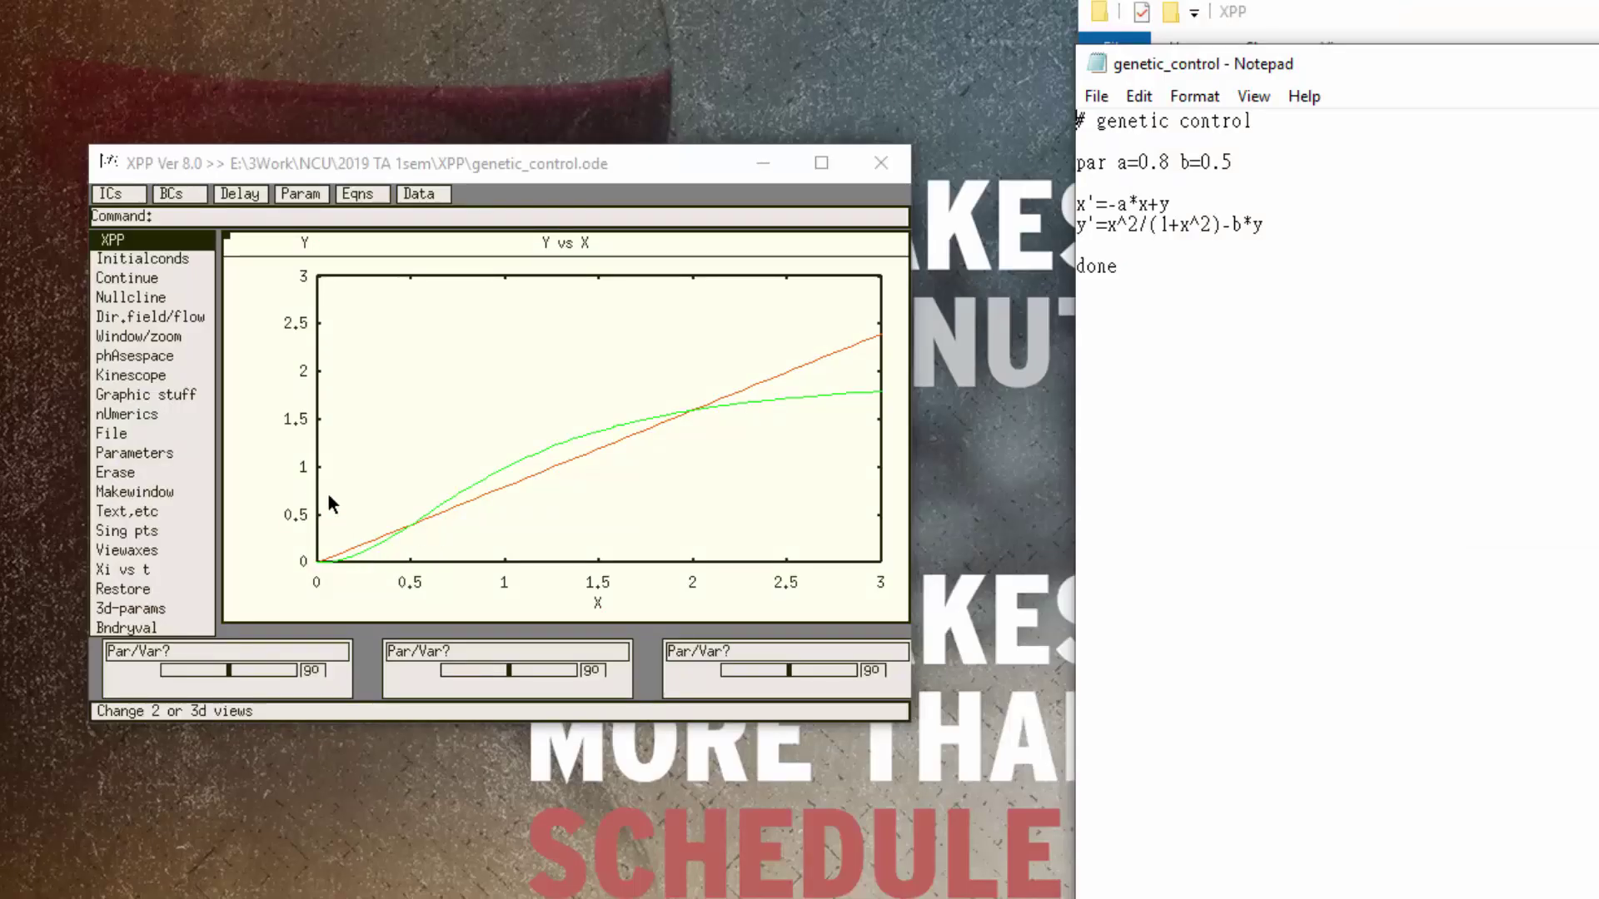
Draw a direction field with grid size 10.
left_click(181, 317)
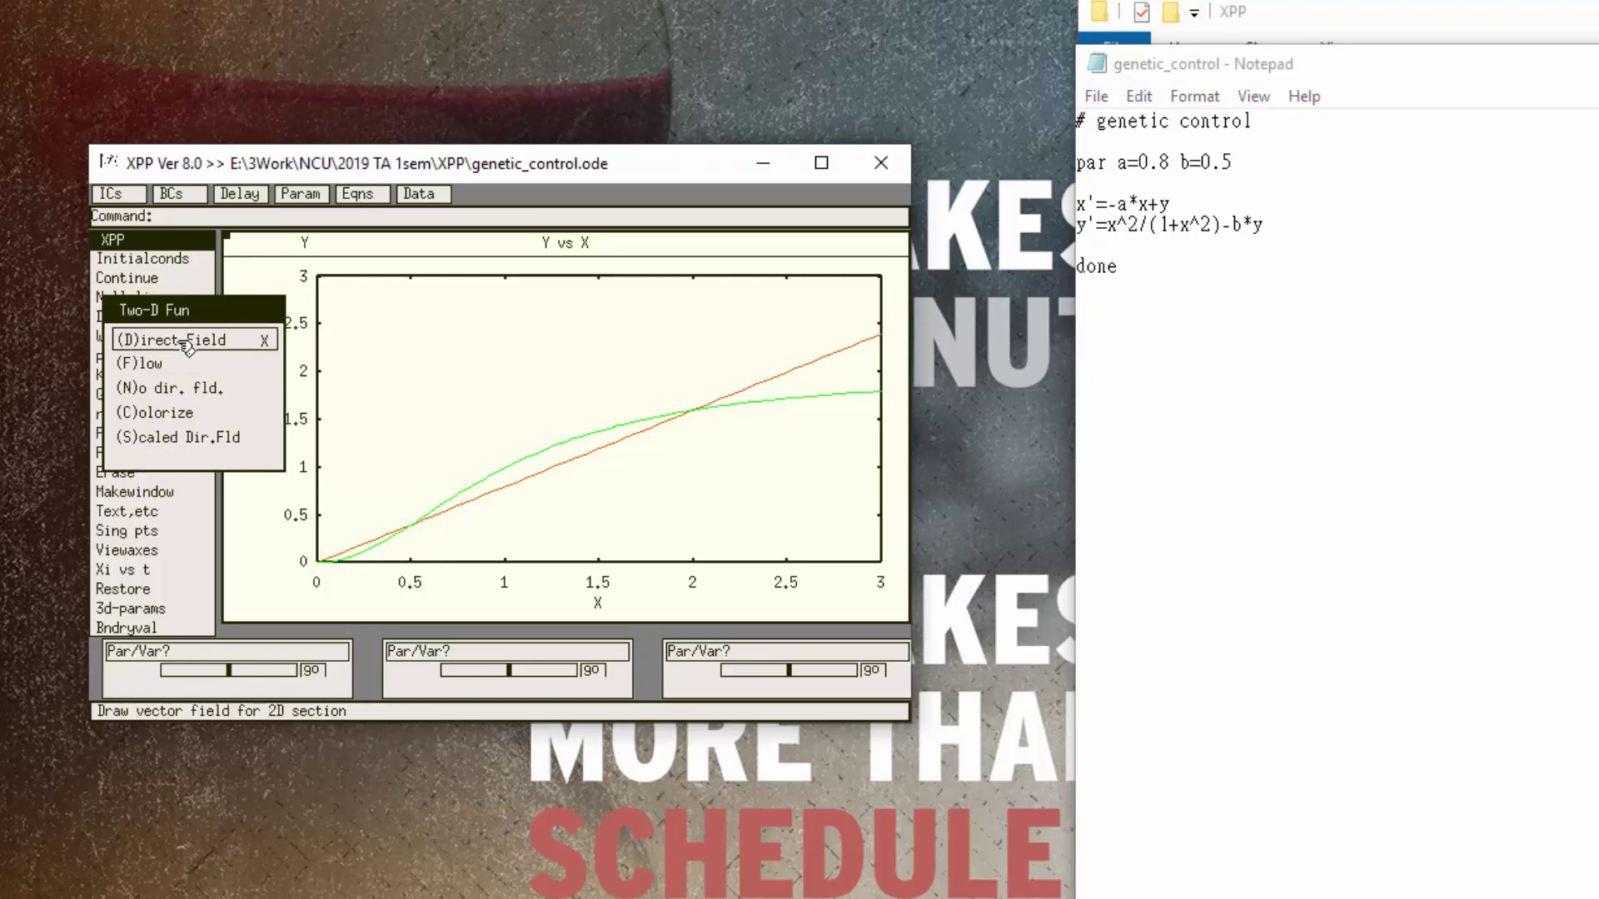
left_click(187, 342)
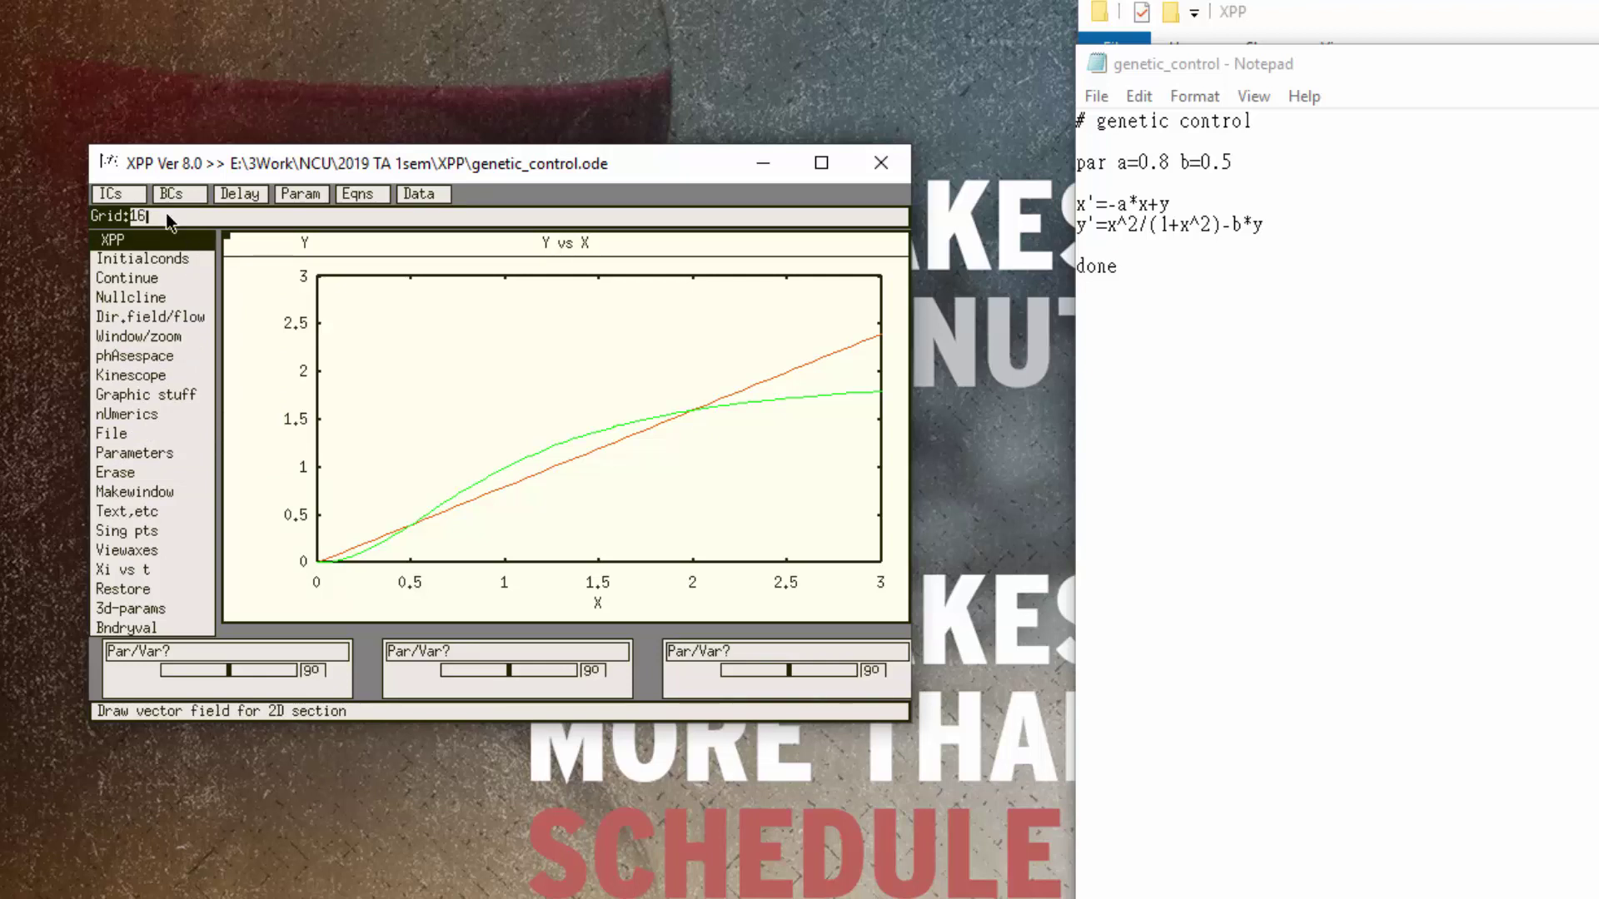
key("BackSpace")
key("BackSpace")
type("10")
key("Return")
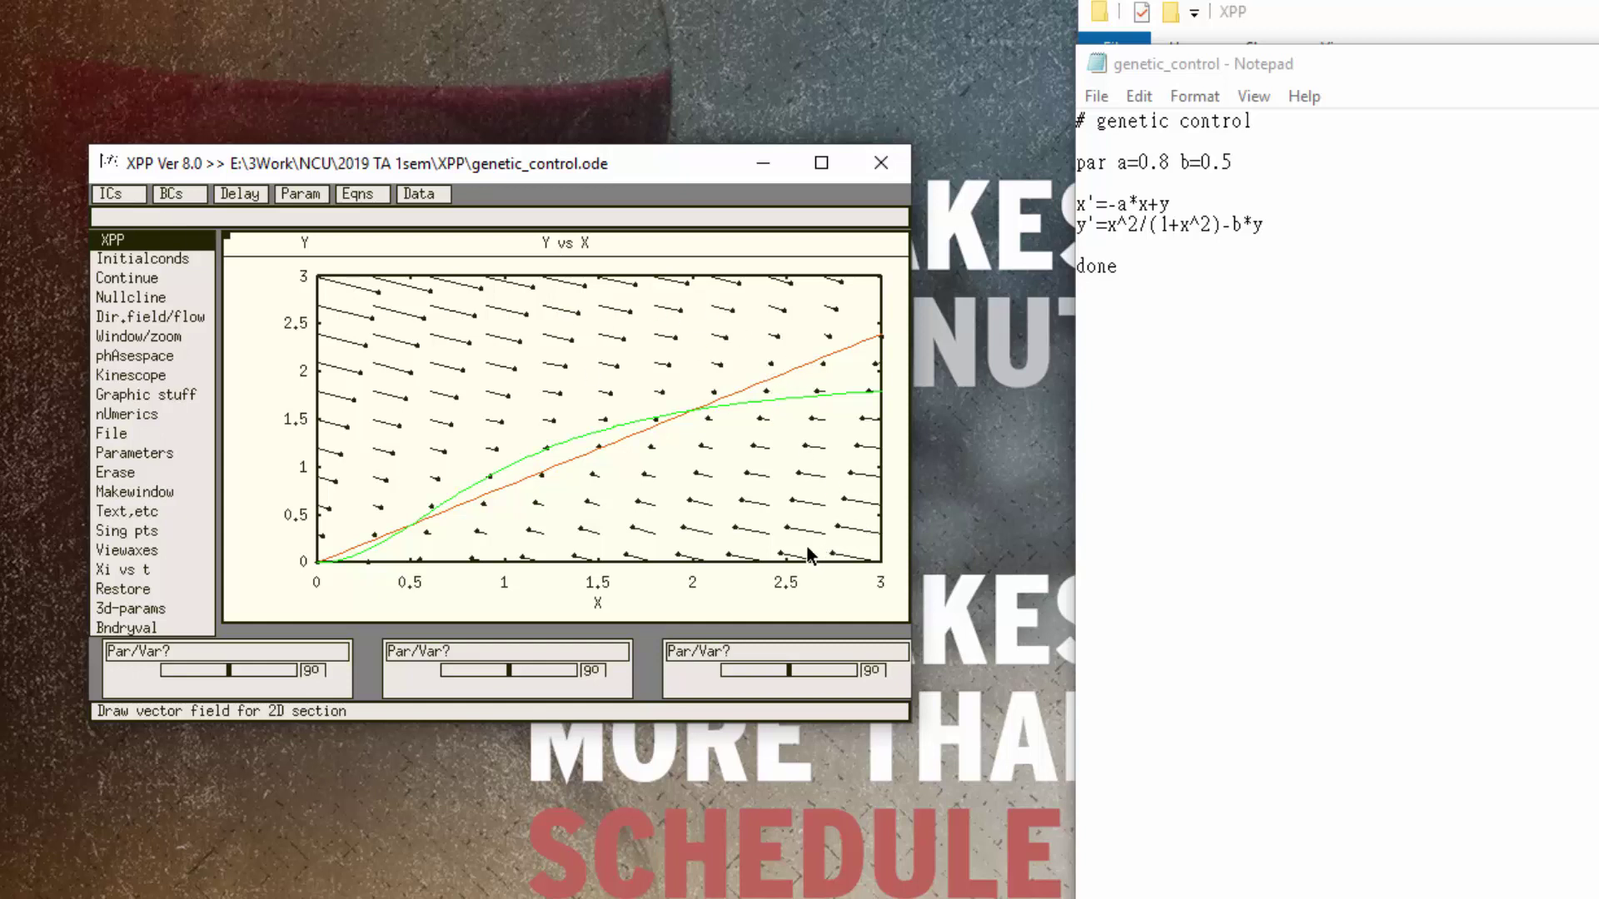
Redraw the direction field with a denser grid of 15.
left_click(154, 317)
left_click(172, 344)
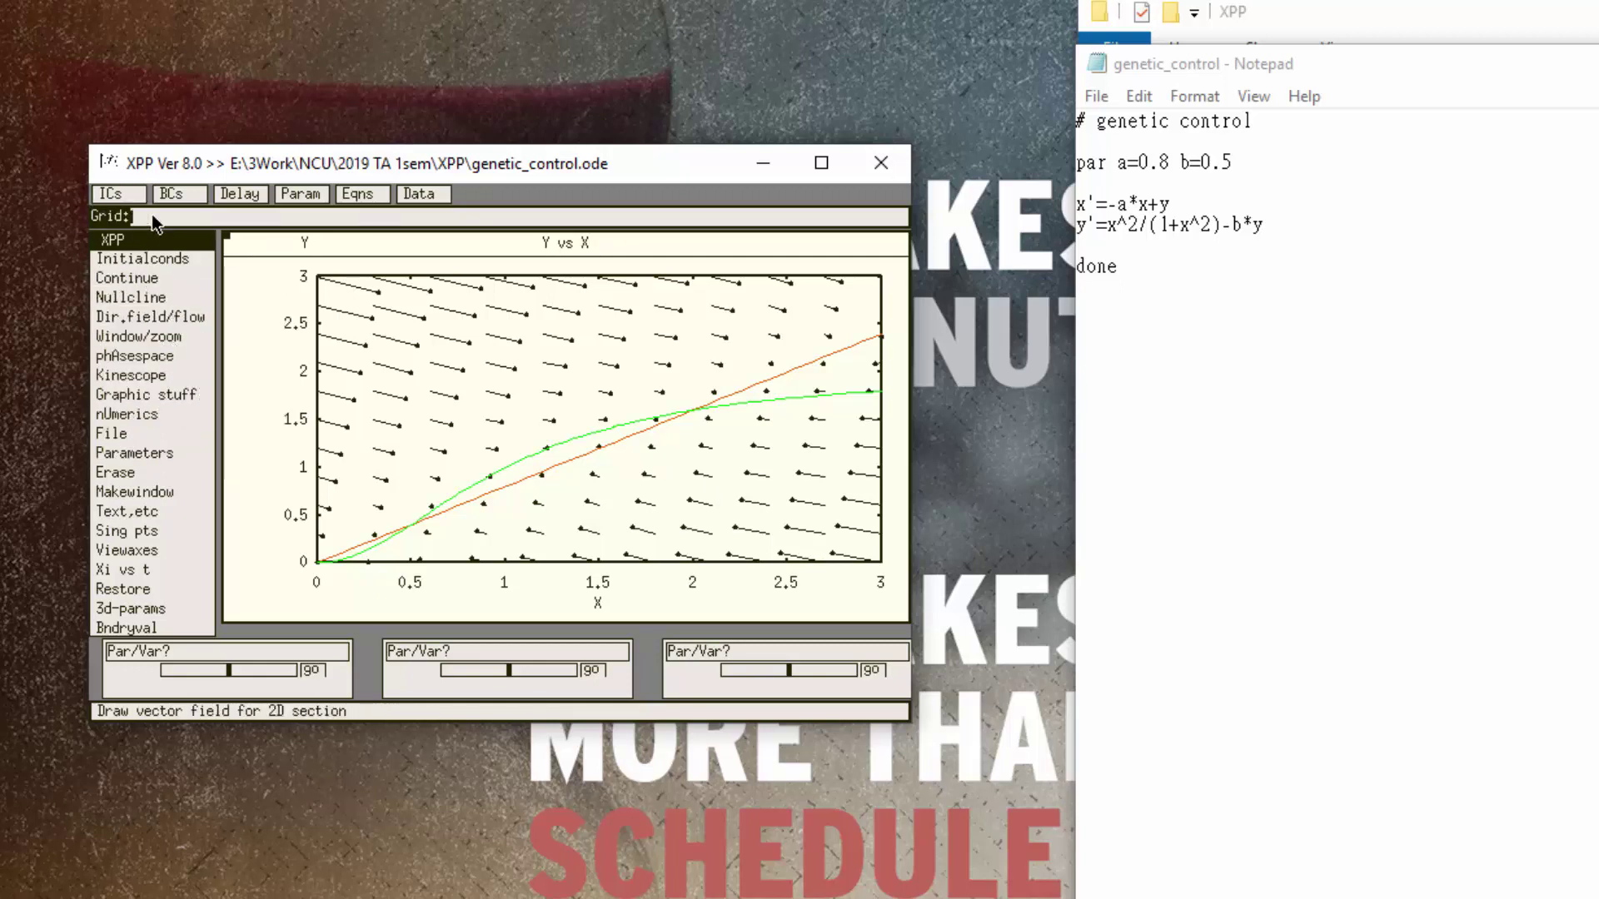
key("Return")
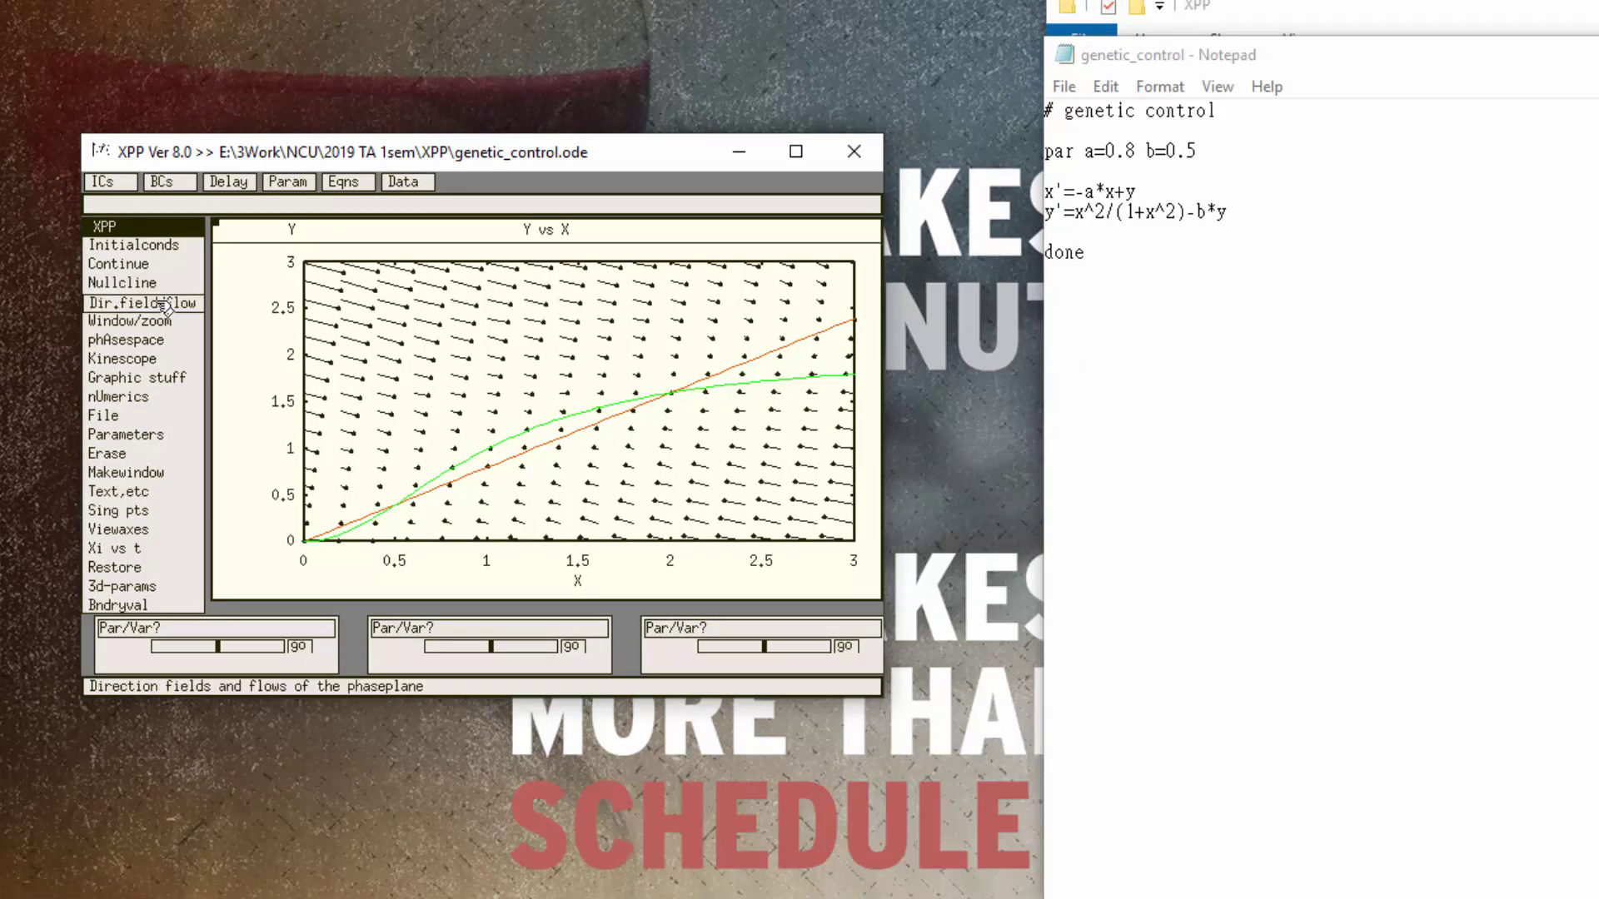
Draw flow trajectories over the phase plane using the default grid size.
left_click(164, 306)
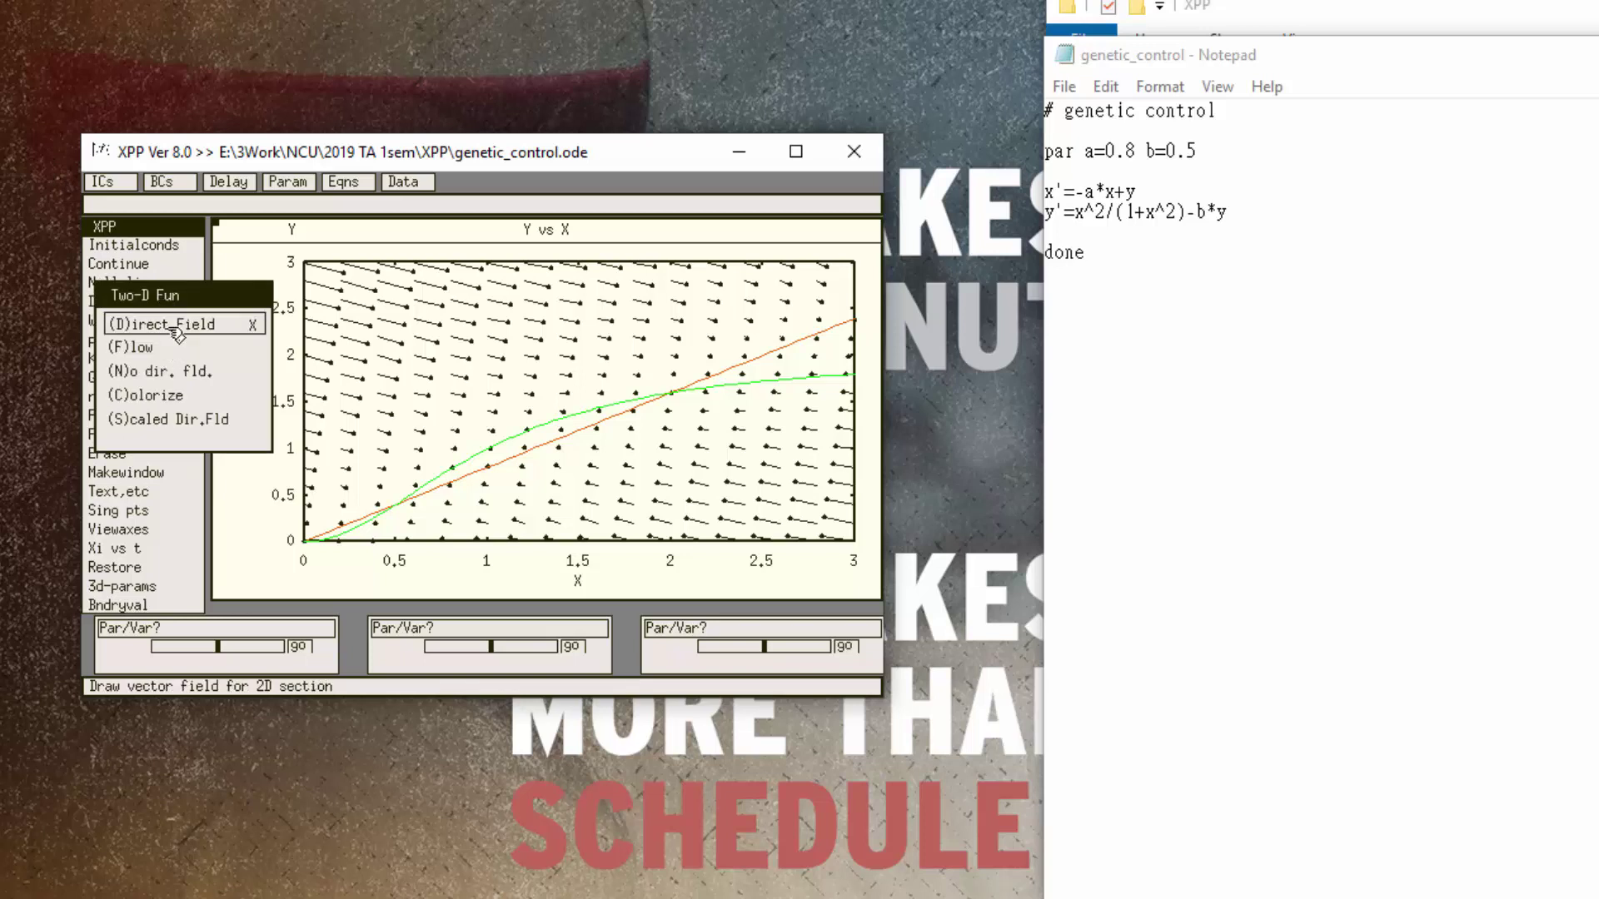
left_click(169, 356)
key("Return")
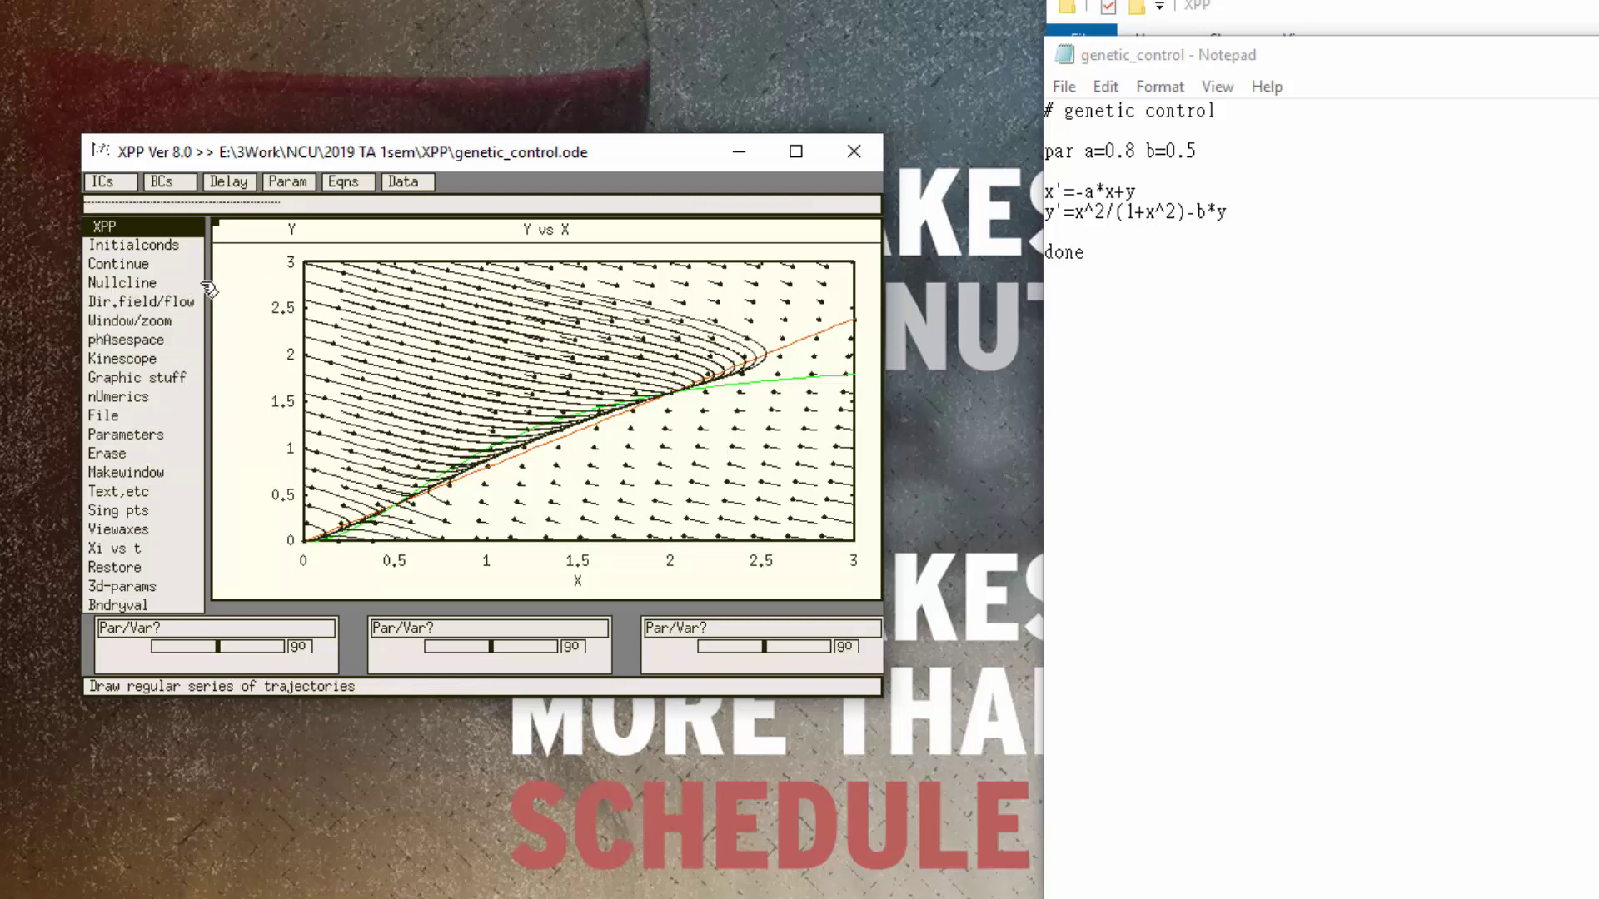